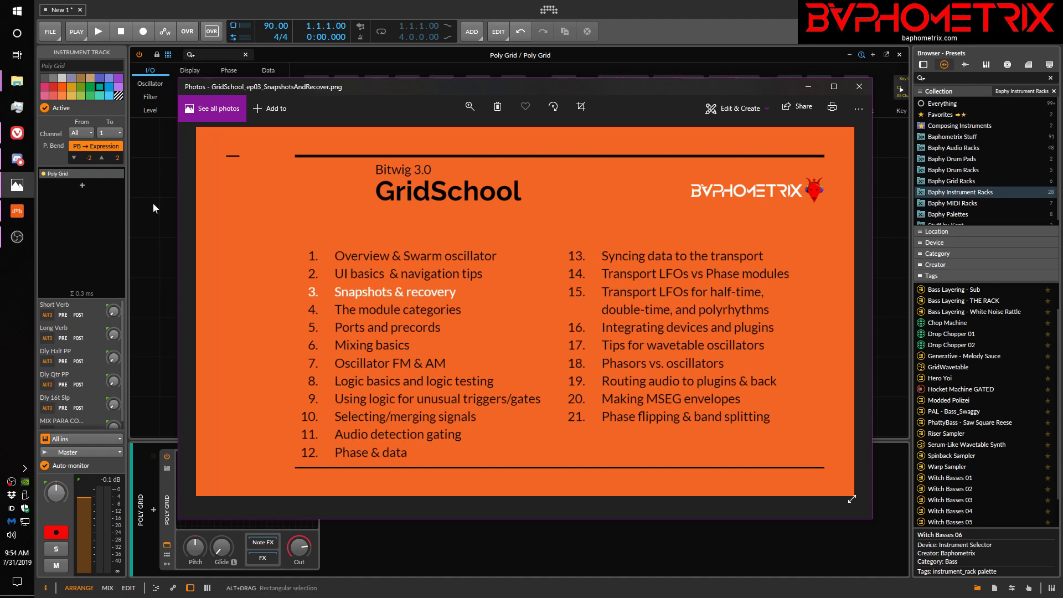
Step: Bring the Vivaldi browser with the GridSchool YouTube playlist to the front
left_click(17, 136)
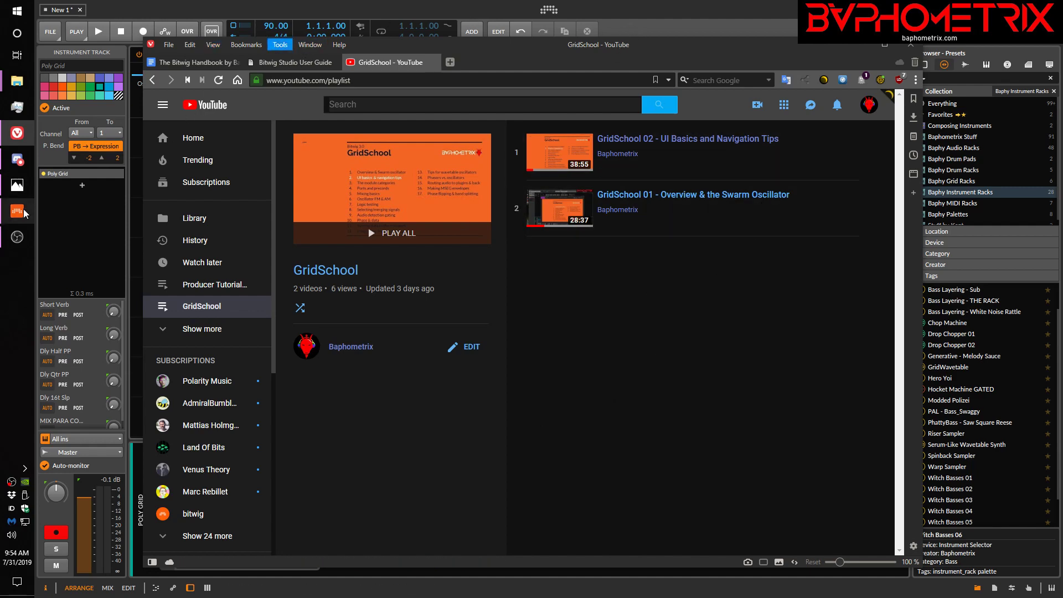
Step: Reopen the GridSchool_ep03_SnapshotsAndRecover.png episode-list slide in Photos
left_click(16, 186)
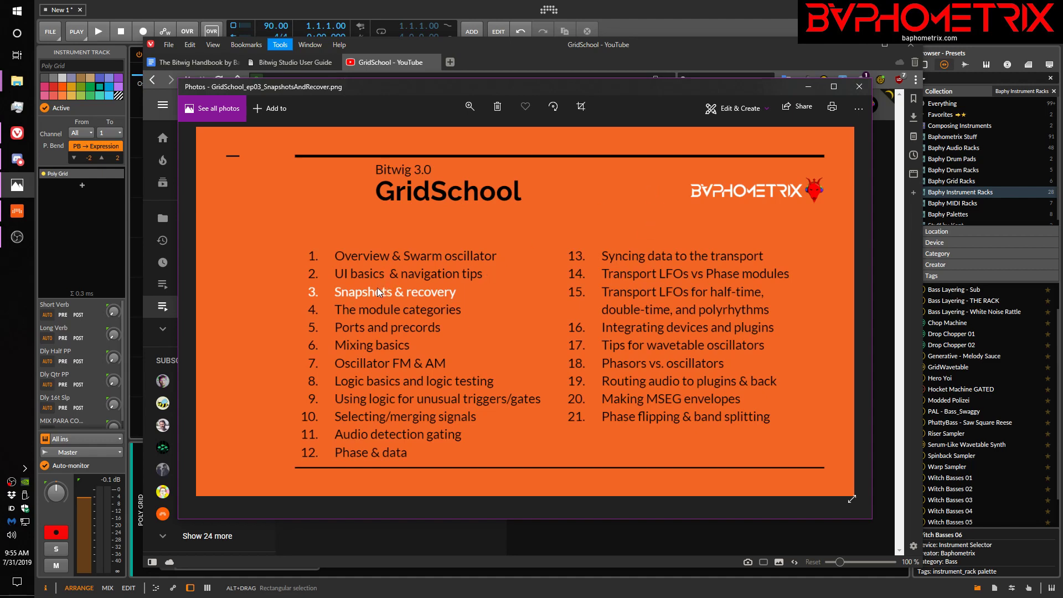
Step: Add a Pulse oscillator to the Poly Grid and curve the AR envelope's release
left_click(643, 8)
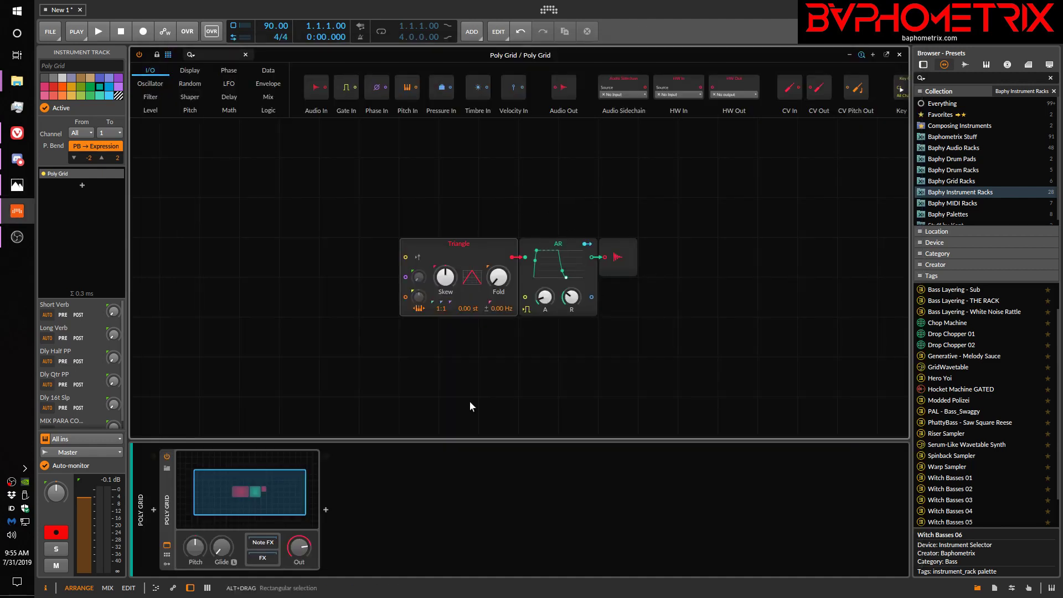
left_click(150, 84)
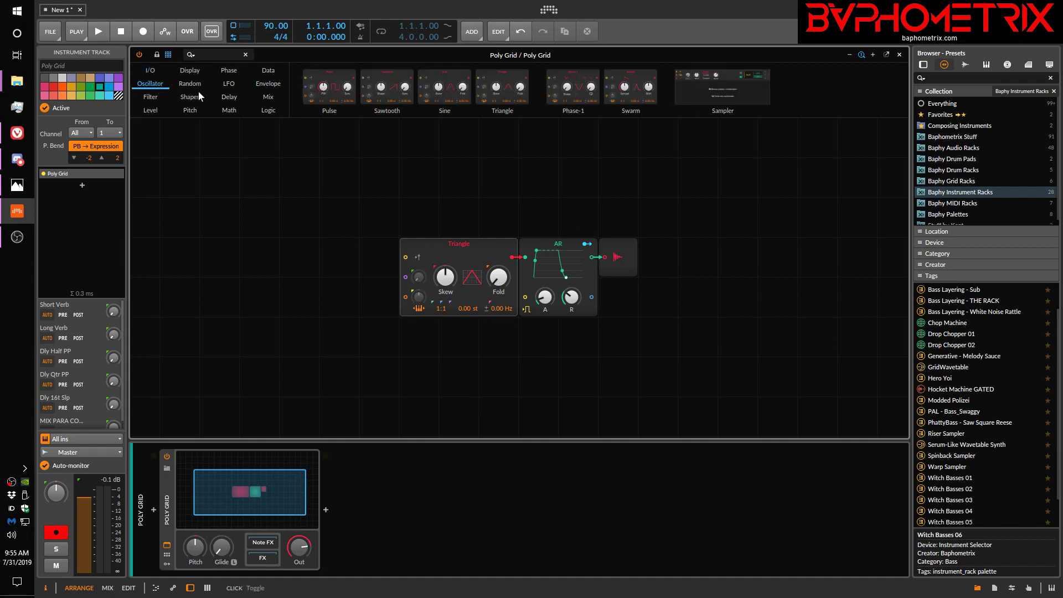
left_click_drag(320, 82, 317, 185)
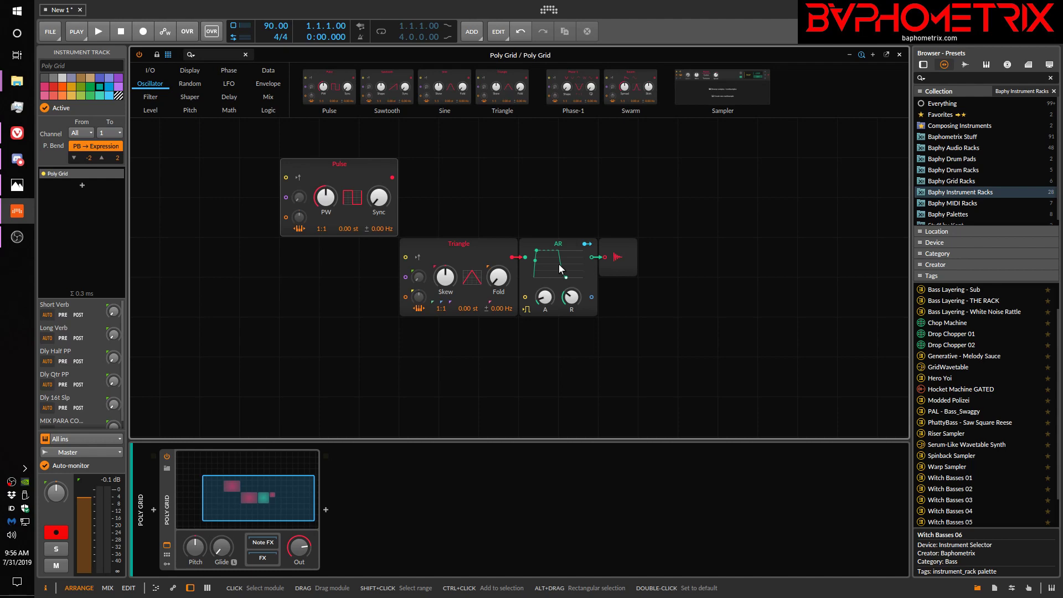
left_click_drag(560, 269, 565, 259)
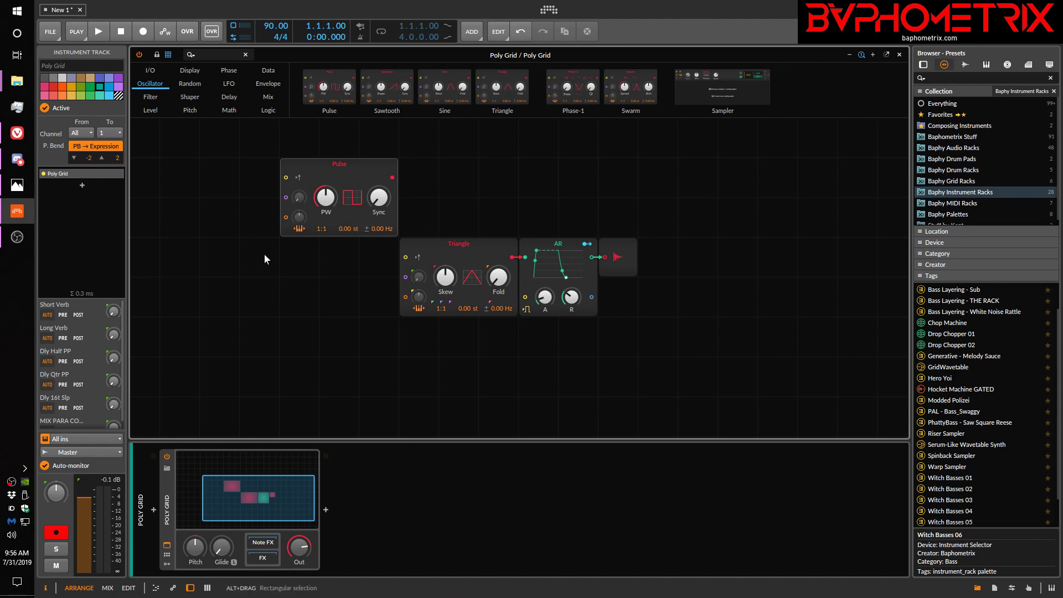
Step: Duplicate the Poly Grid track and move record arm to the copy
left_click(165, 546)
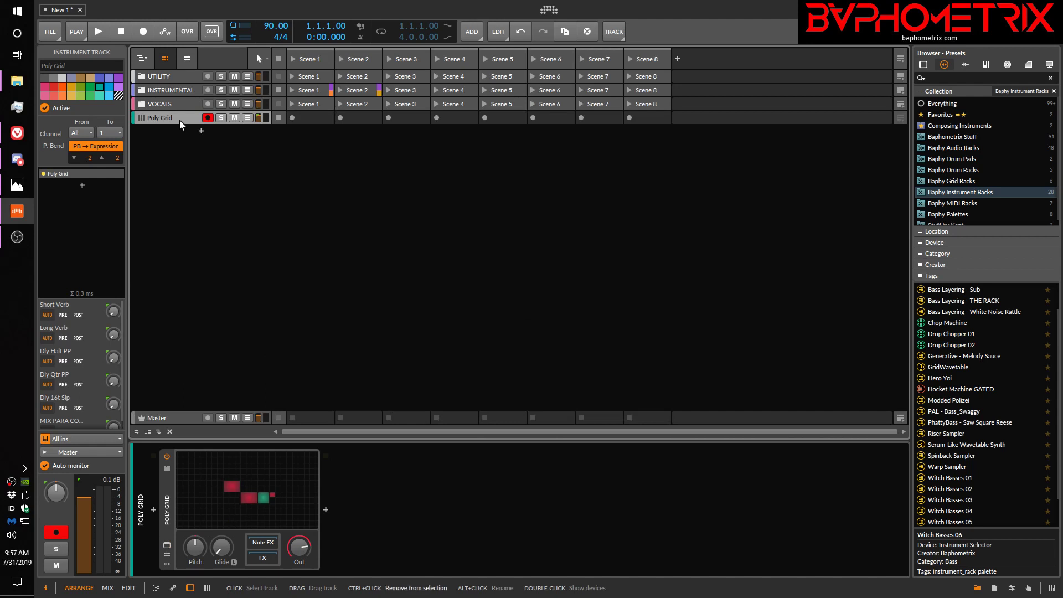
key("ctrl+d")
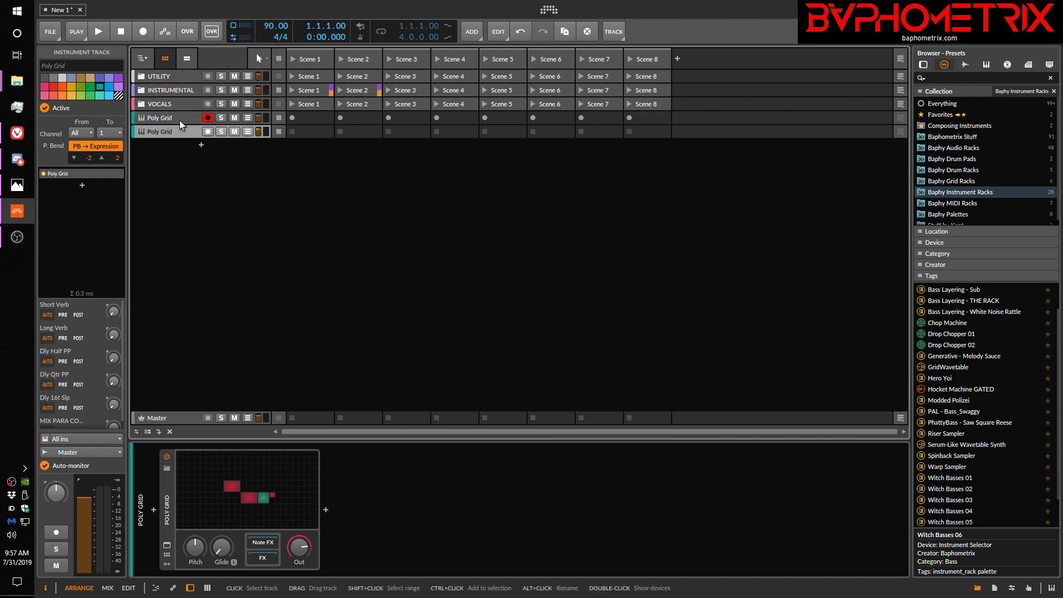
left_click(209, 131)
left_click(208, 131)
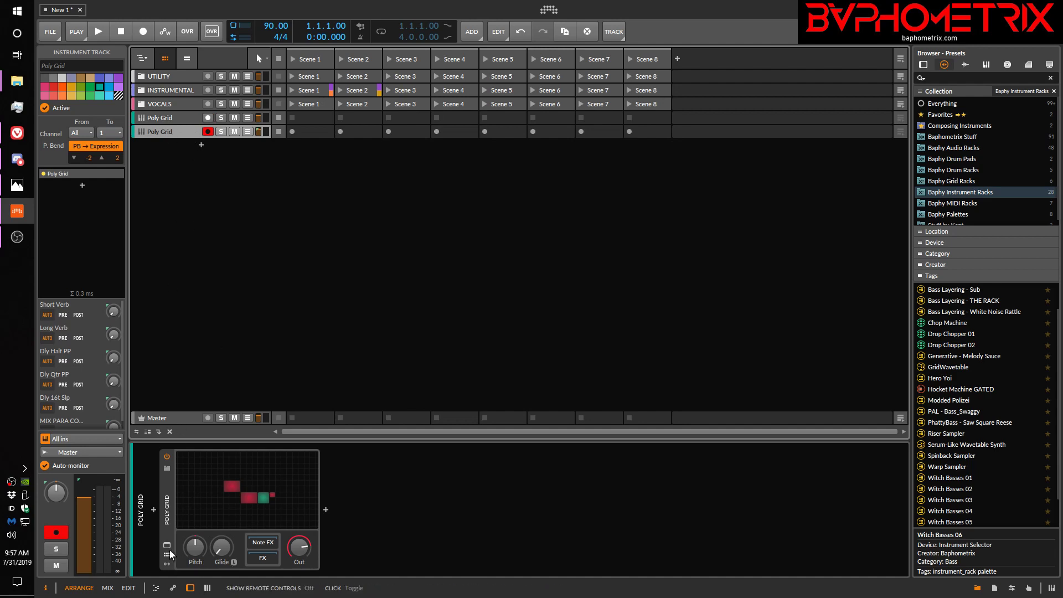
left_click(194, 588)
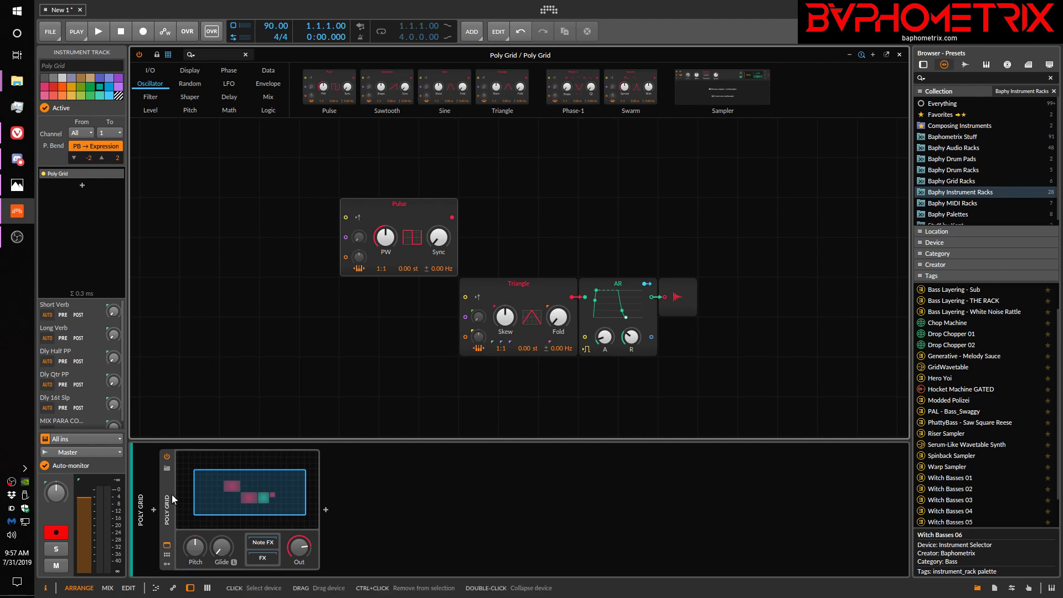
left_click(166, 544)
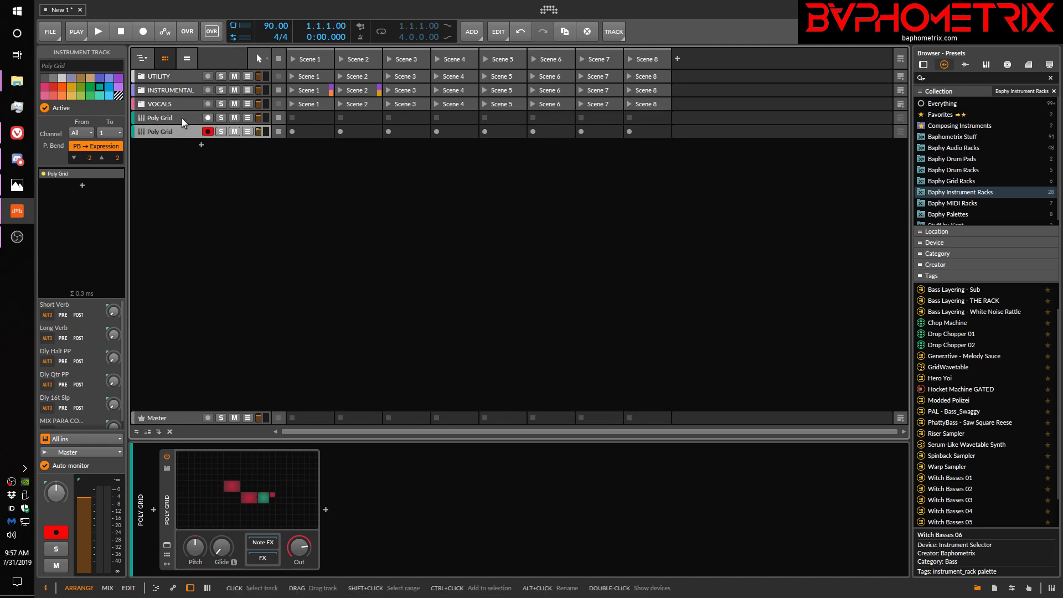
Step: Return record arm to the first Poly Grid track and delete the duplicate
left_click(207, 117)
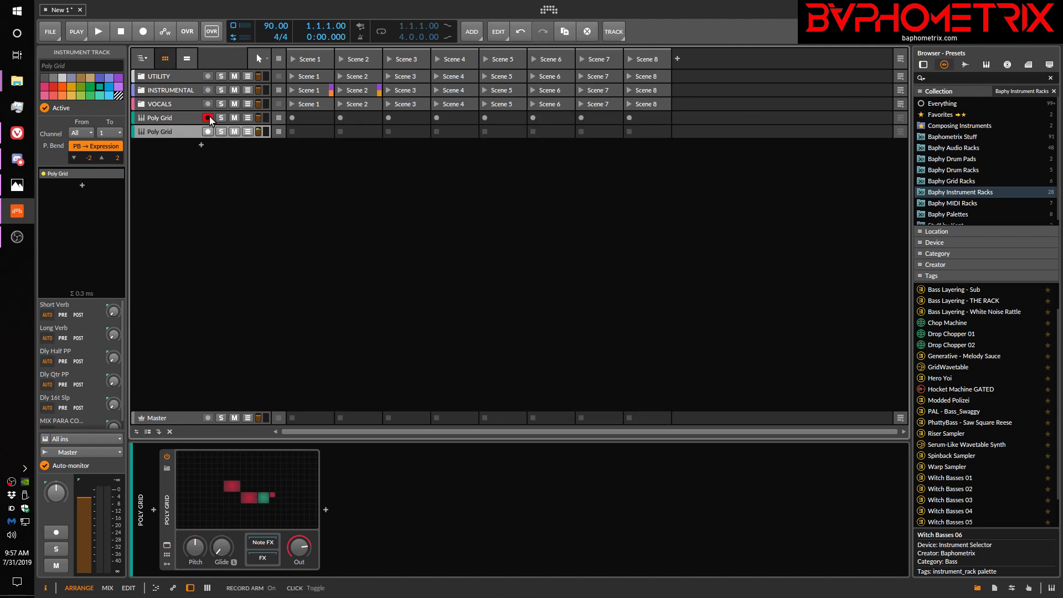
left_click(198, 117)
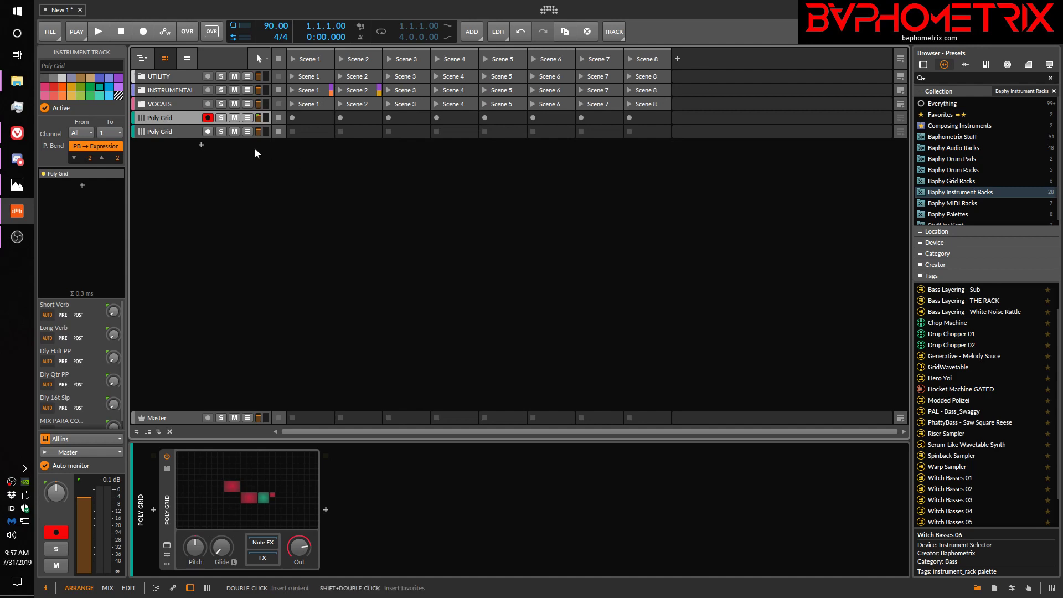
left_click(177, 133)
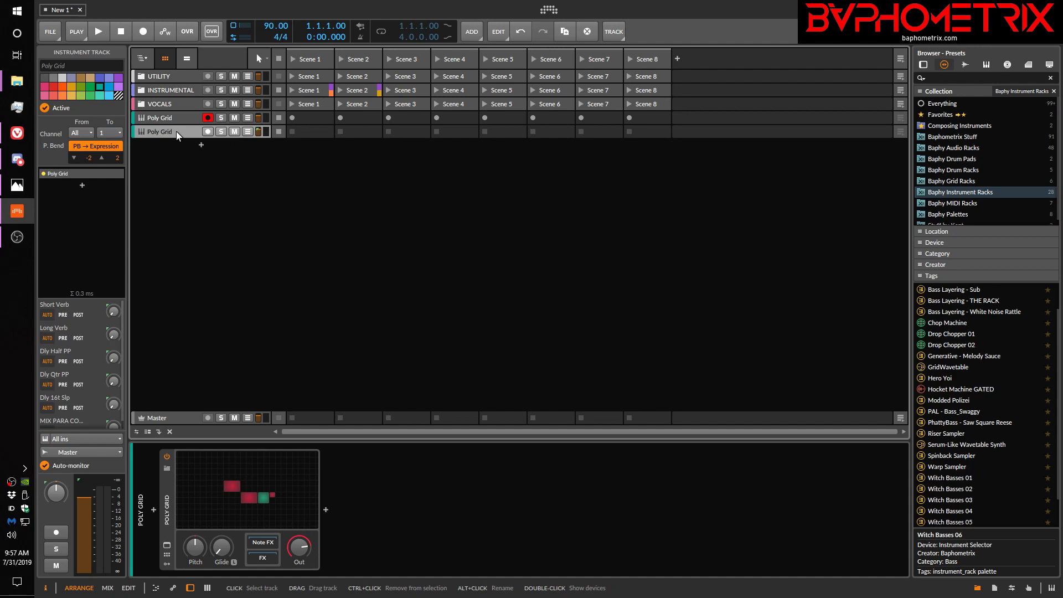
key("Delete")
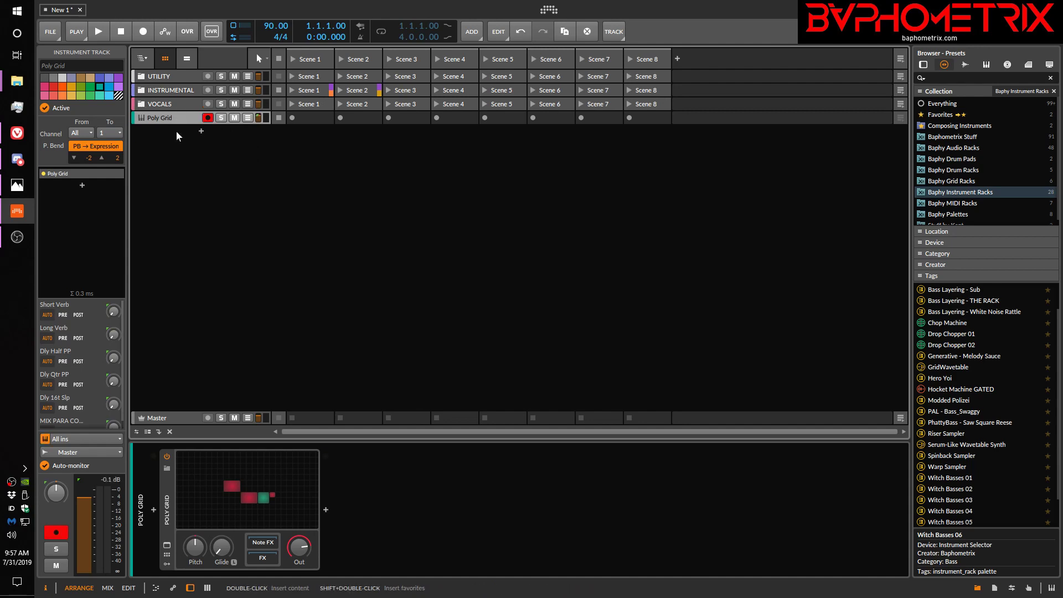
Step: Reopen the Poly Grid editor and save the project as MySoundDesign_v1 in TempDelMe
left_click(243, 501)
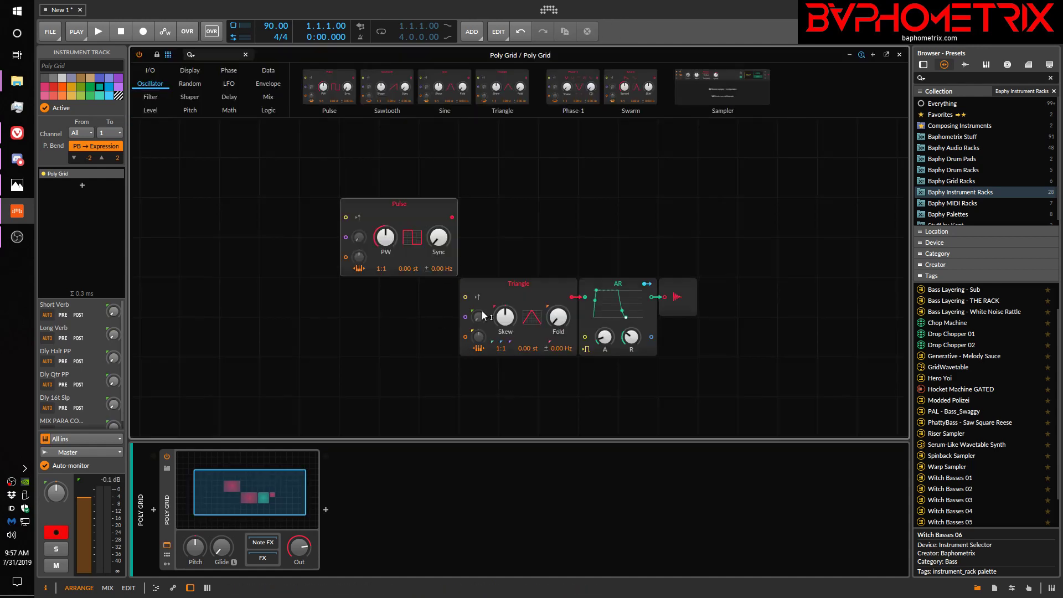
left_click(51, 31)
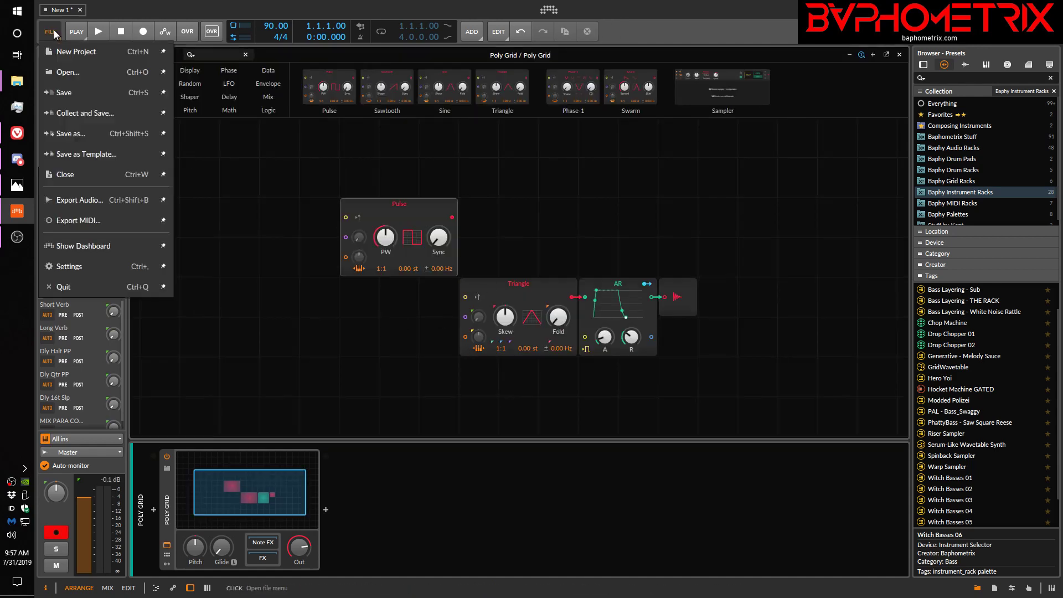
left_click(70, 136)
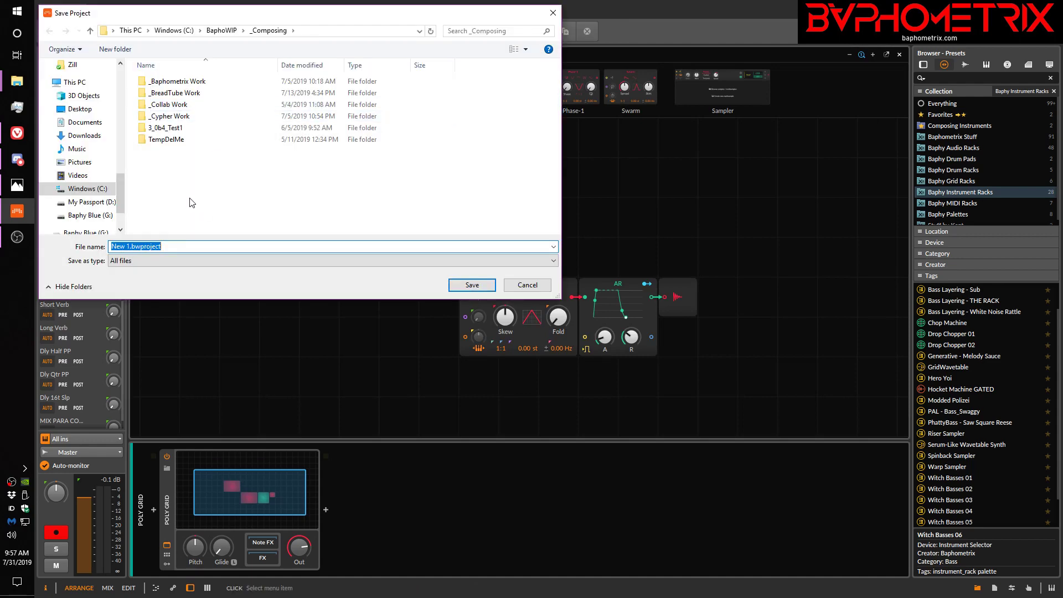
double_click(149, 139)
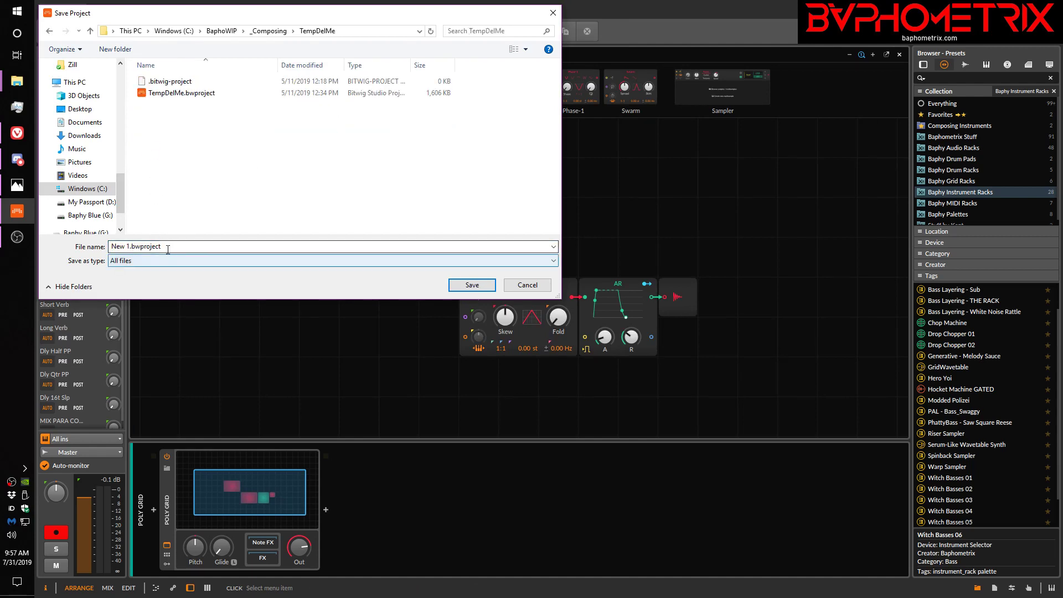
left_click_drag(161, 247, 91, 247)
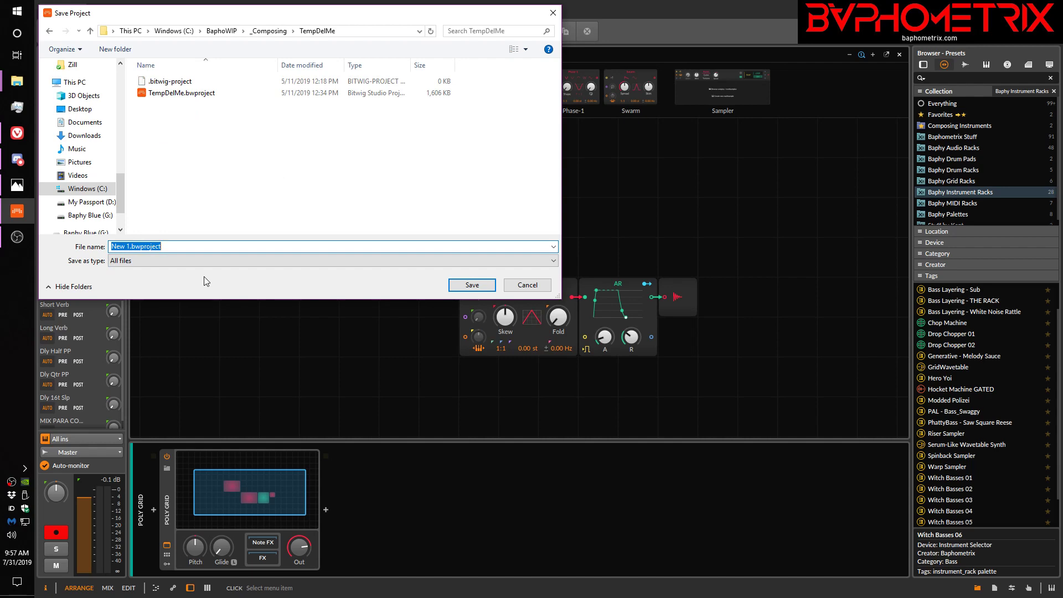
type("MySoundDesign_v1")
left_click(458, 285)
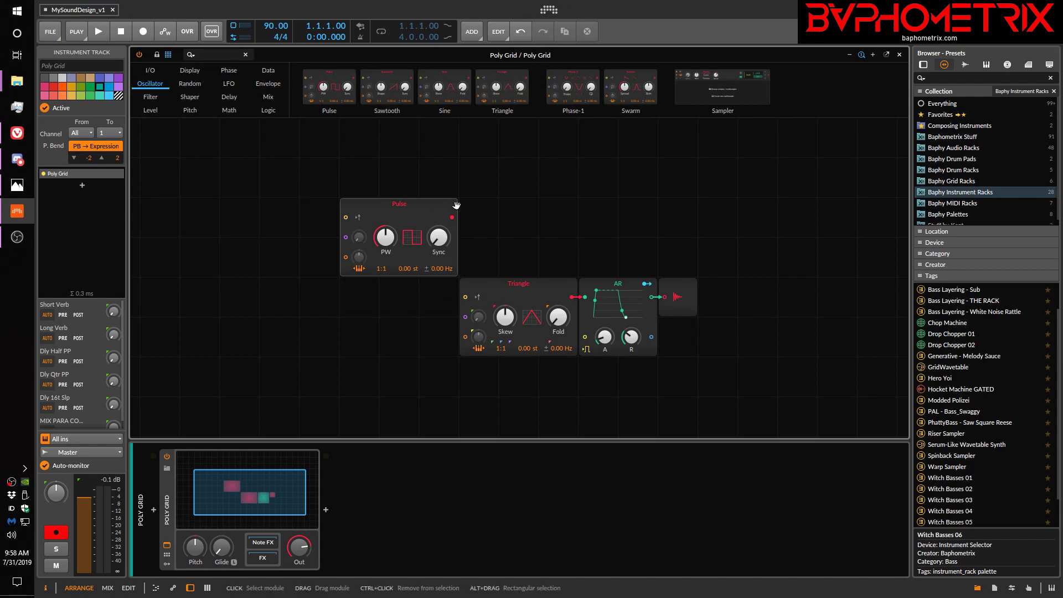
left_click(50, 31)
left_click(74, 133)
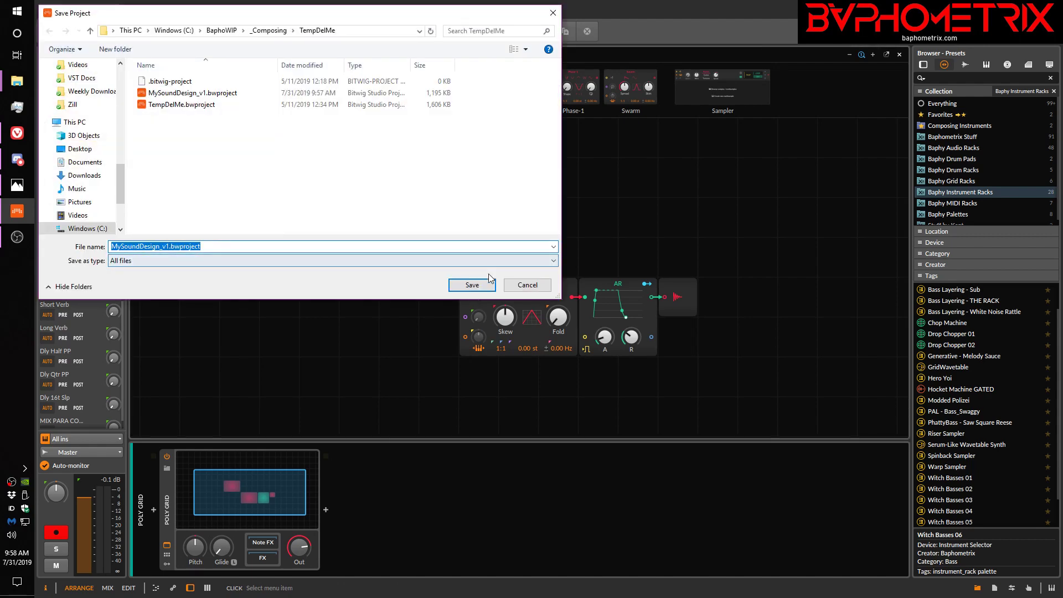
left_click(516, 286)
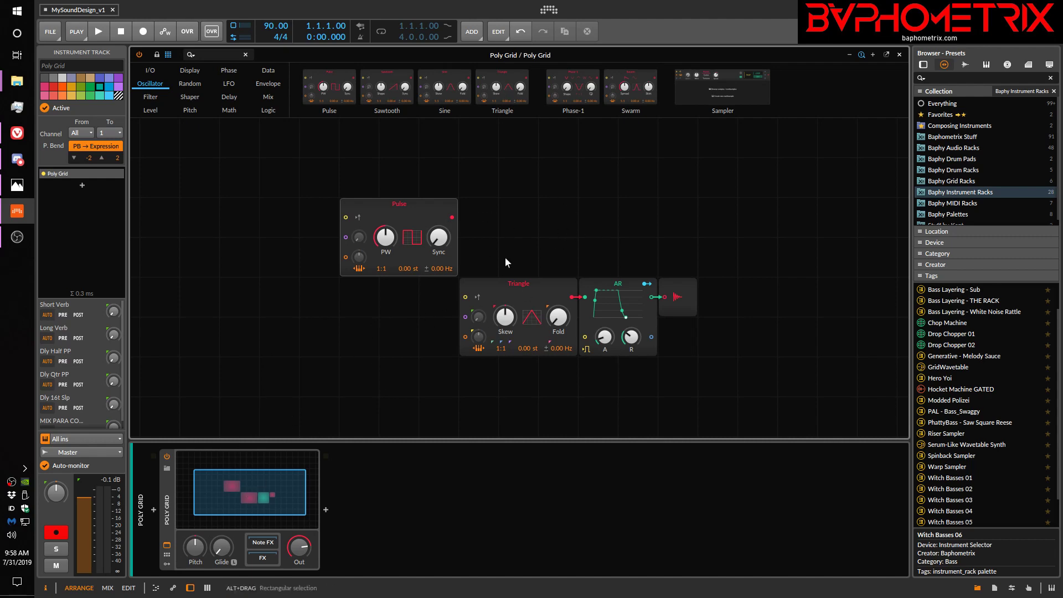
Step: Search 'selec' in the device browser and insert an Instrument Selector before the Poly Grid
left_click(154, 510)
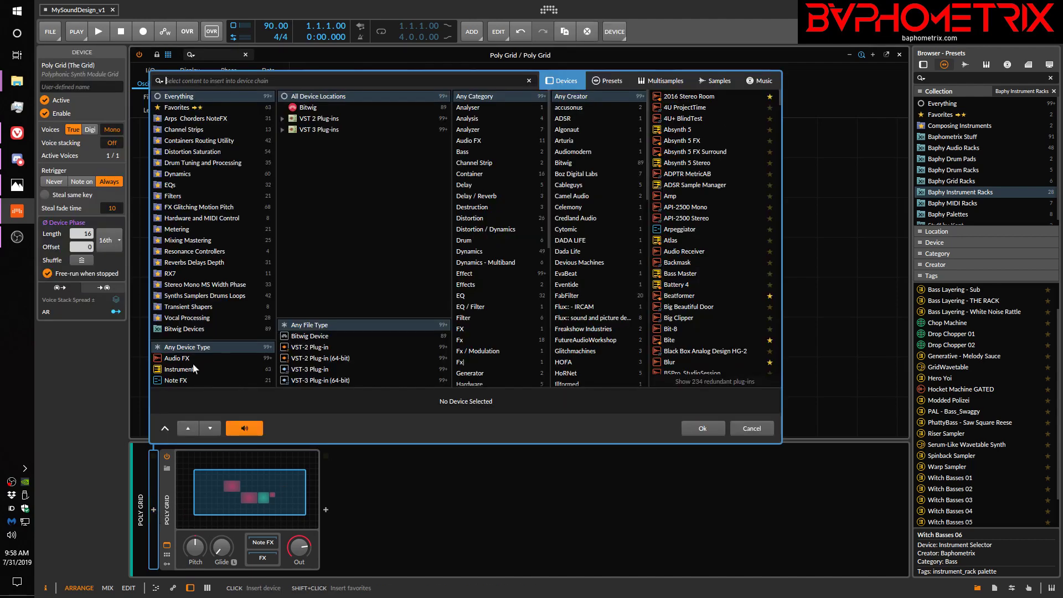
double_click(299, 129)
type("selc")
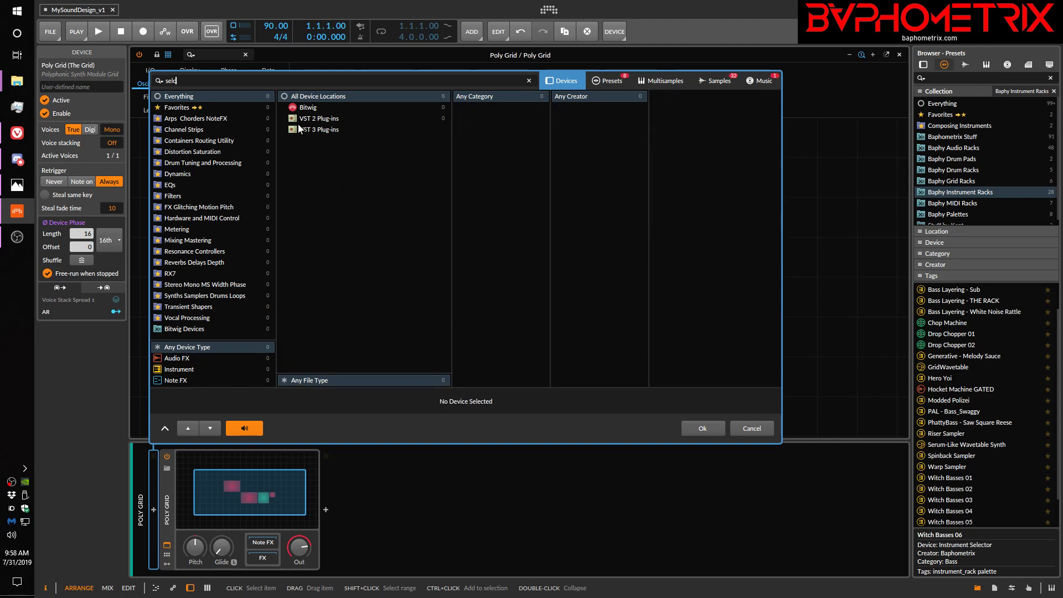
key("BackSpace")
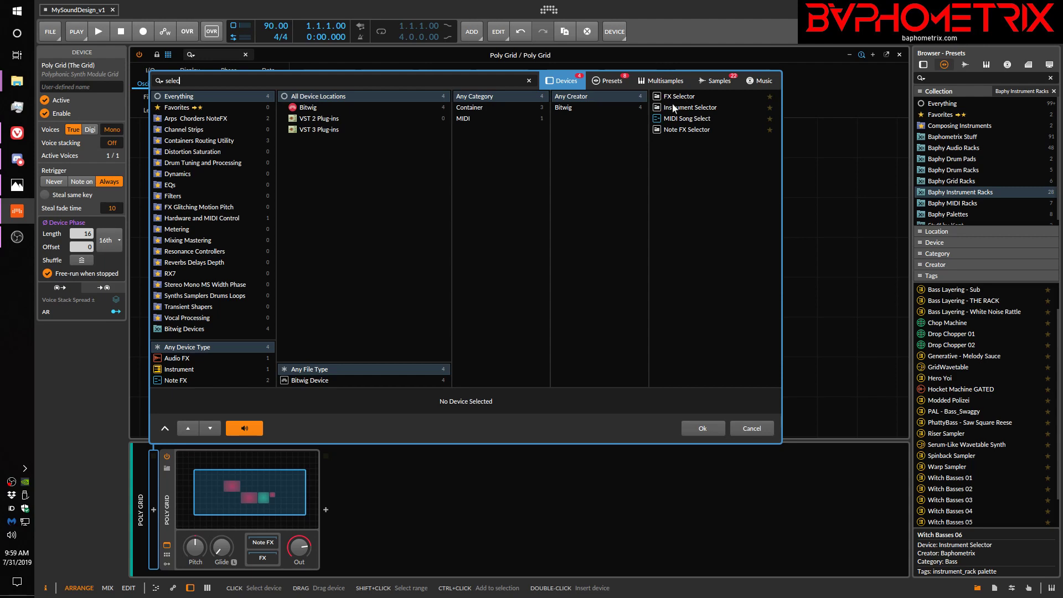
left_click(680, 108)
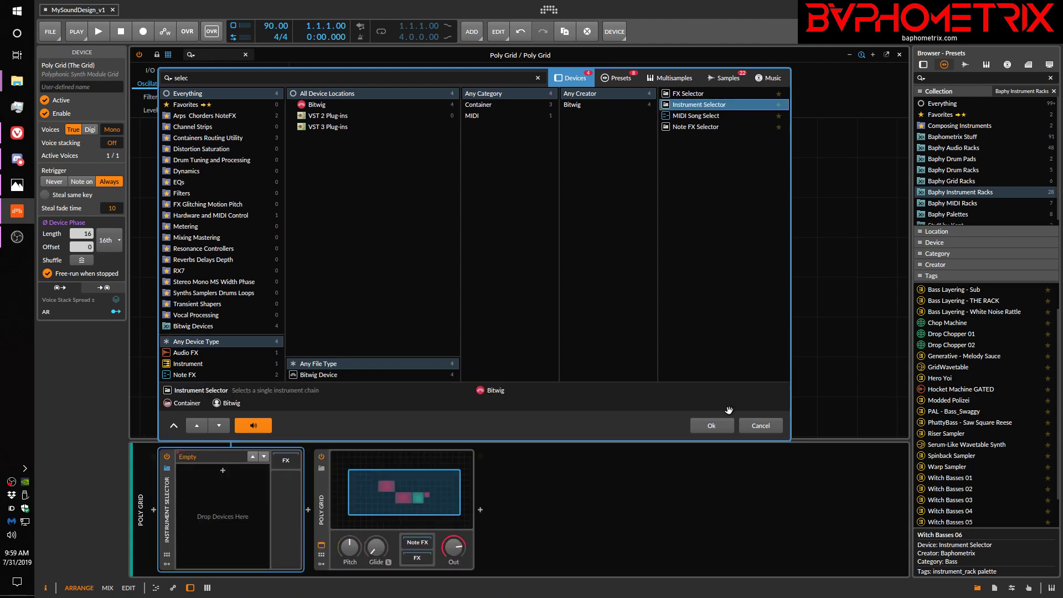
Step: Drag the Poly Grid into the Instrument Selector as layer '1 - Poly Grid'
left_click(721, 426)
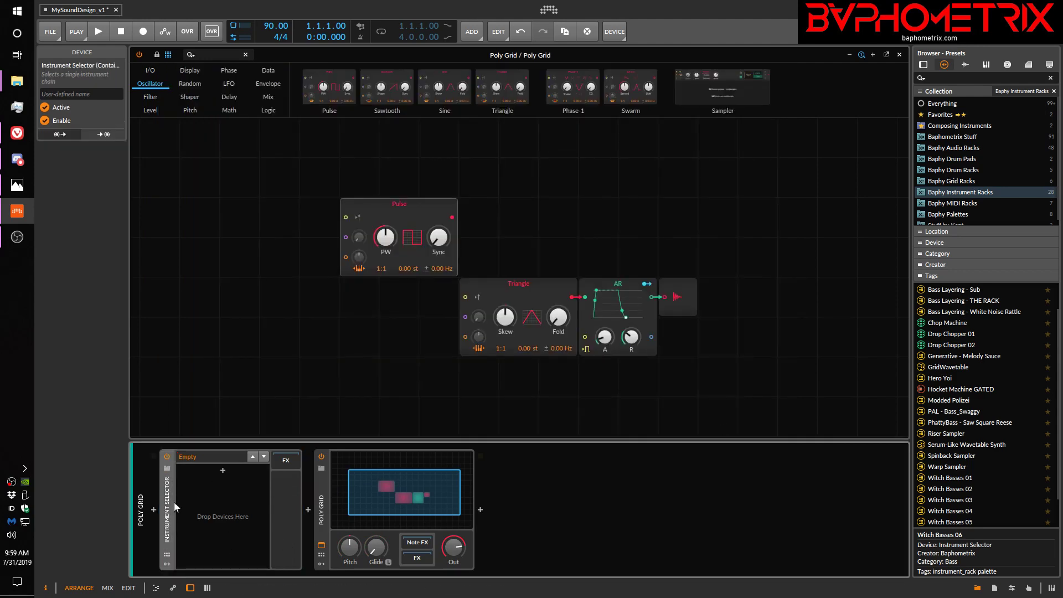
left_click(302, 506)
left_click_drag(302, 506, 224, 484)
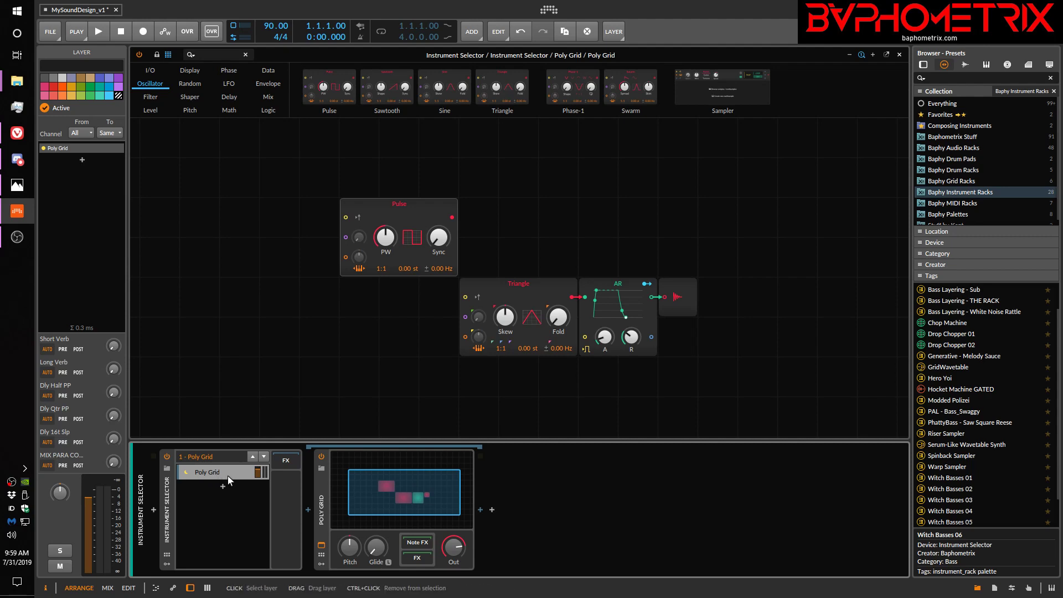
left_click(227, 476)
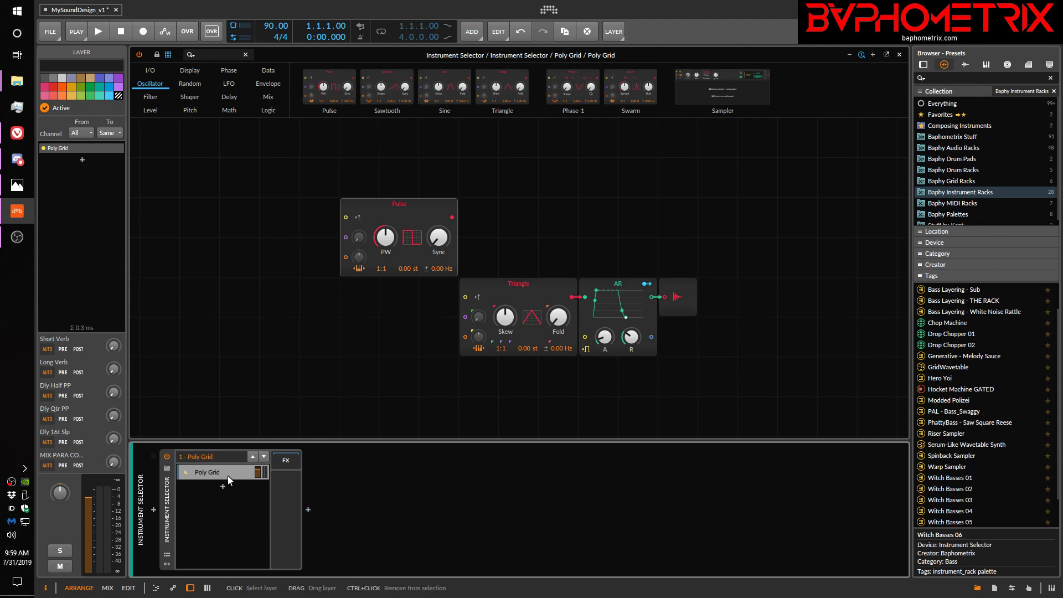
left_click(171, 514)
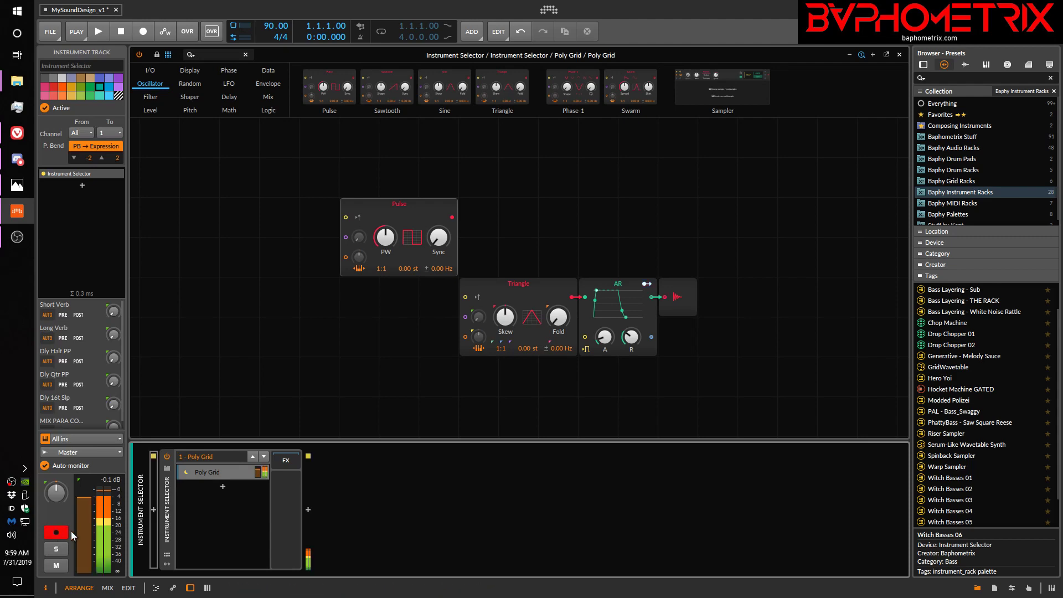
Step: Rename the Poly Grid layer to v1
left_click(217, 471)
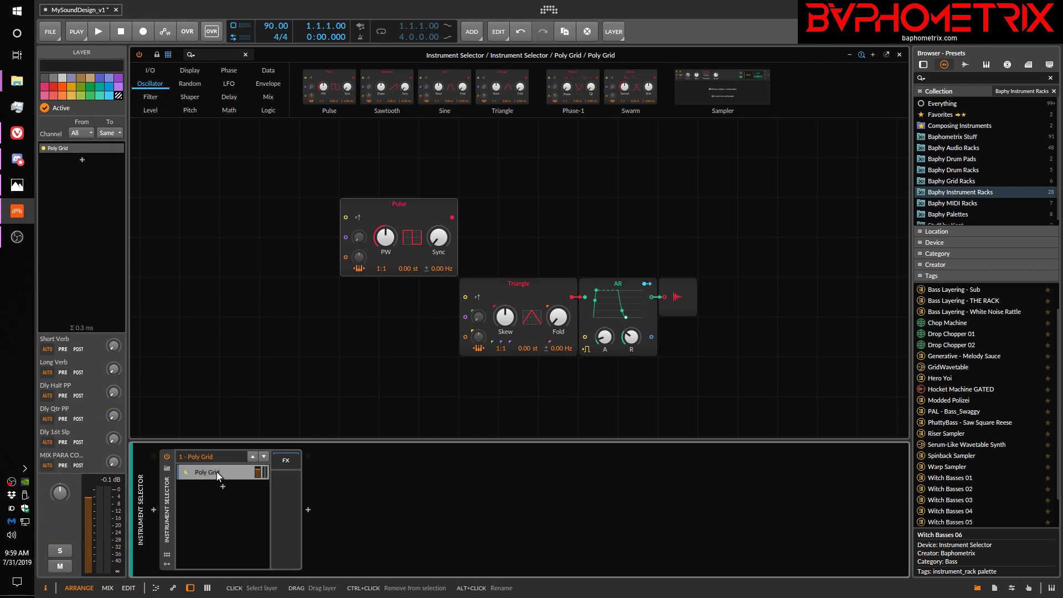
left_click(217, 472, "alt")
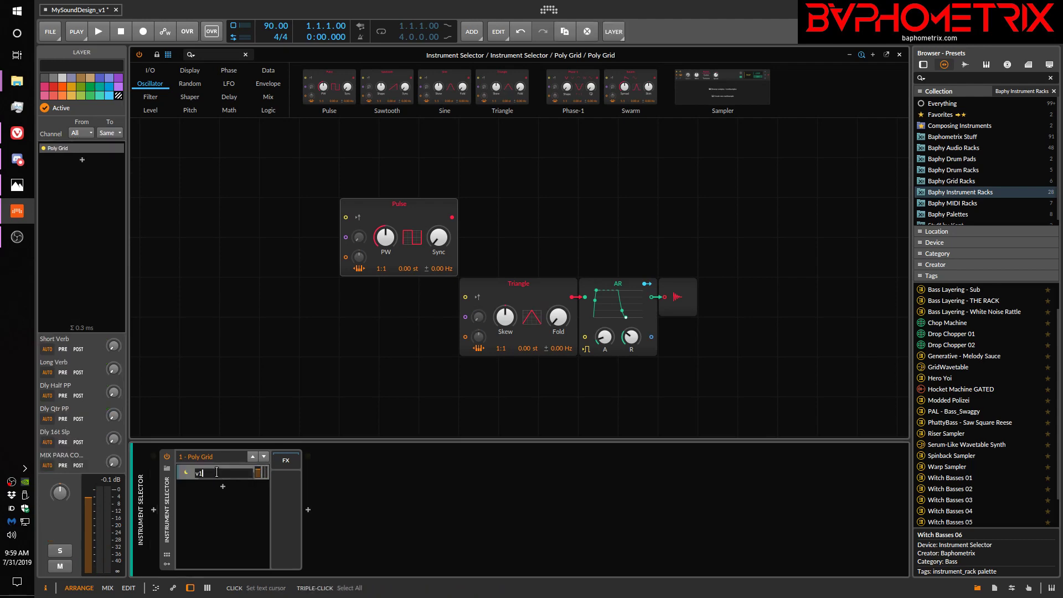
type("v1")
key("Return")
left_click(218, 472)
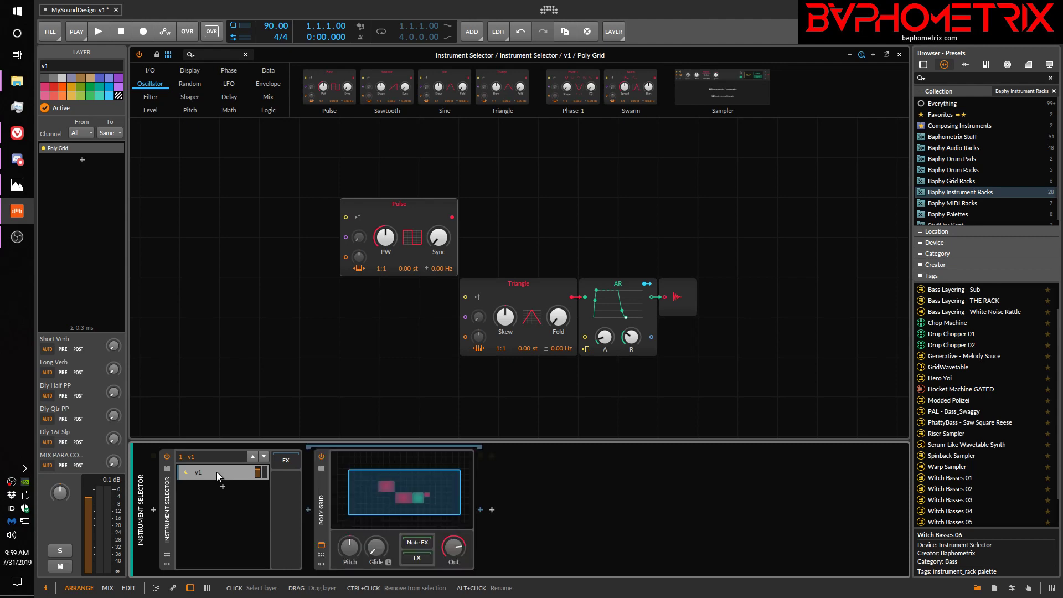
Step: Duplicate layer v1 and name the copy v2
key("ctrl+d")
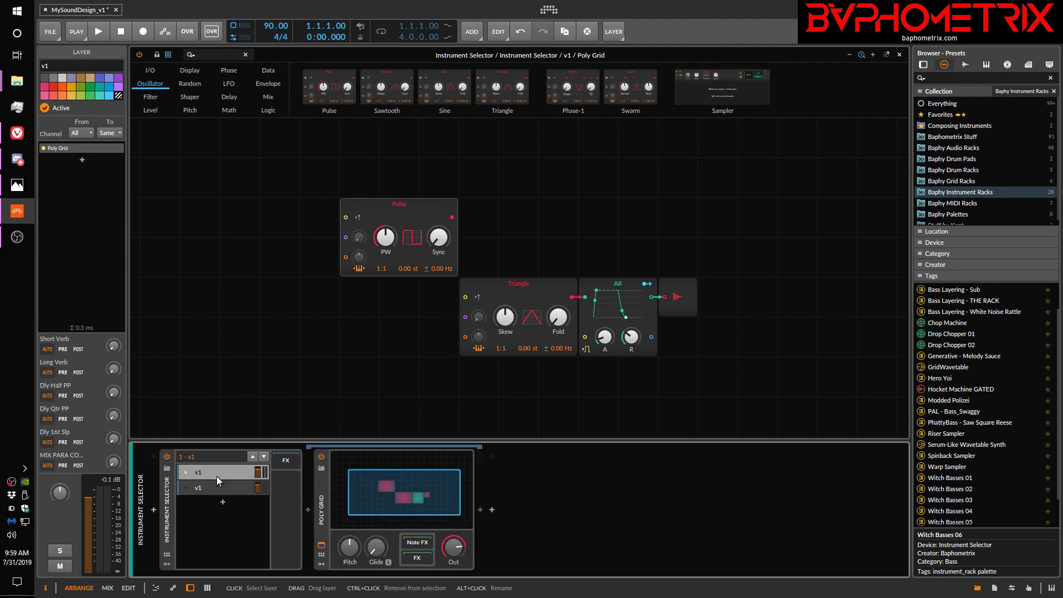
left_click(208, 487)
double_click(208, 488)
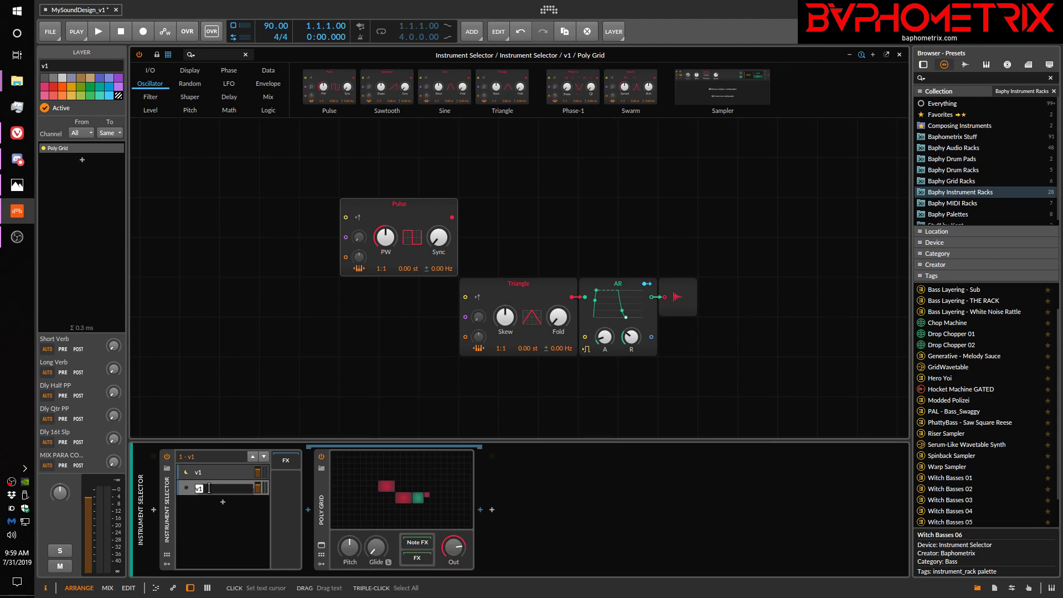
type("v2")
key("Return")
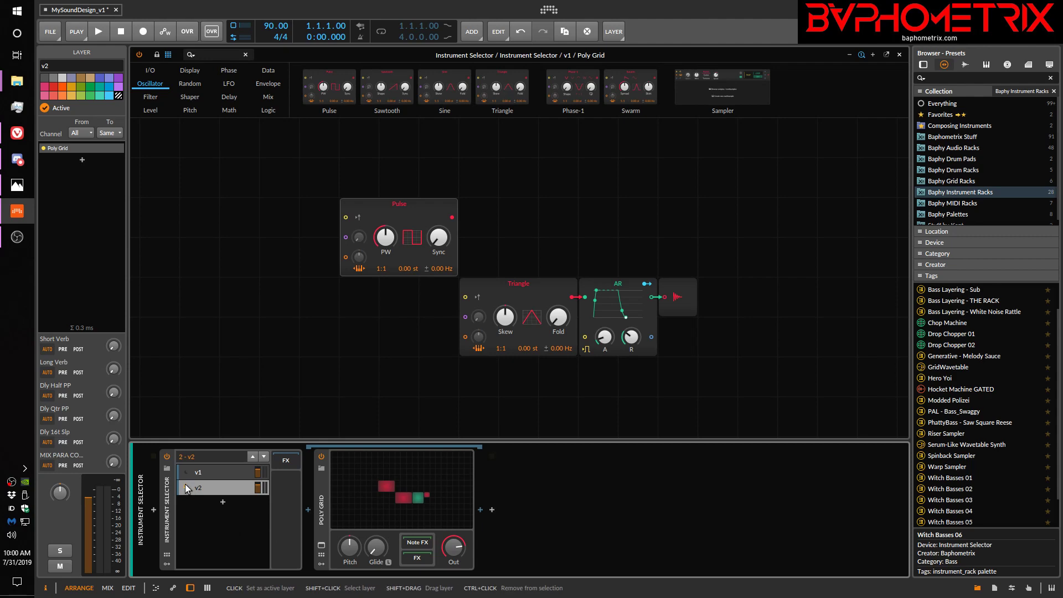
Step: Drop a second Triangle oscillator and a Sampler module into the v2 Poly Grid patch
left_click(321, 546)
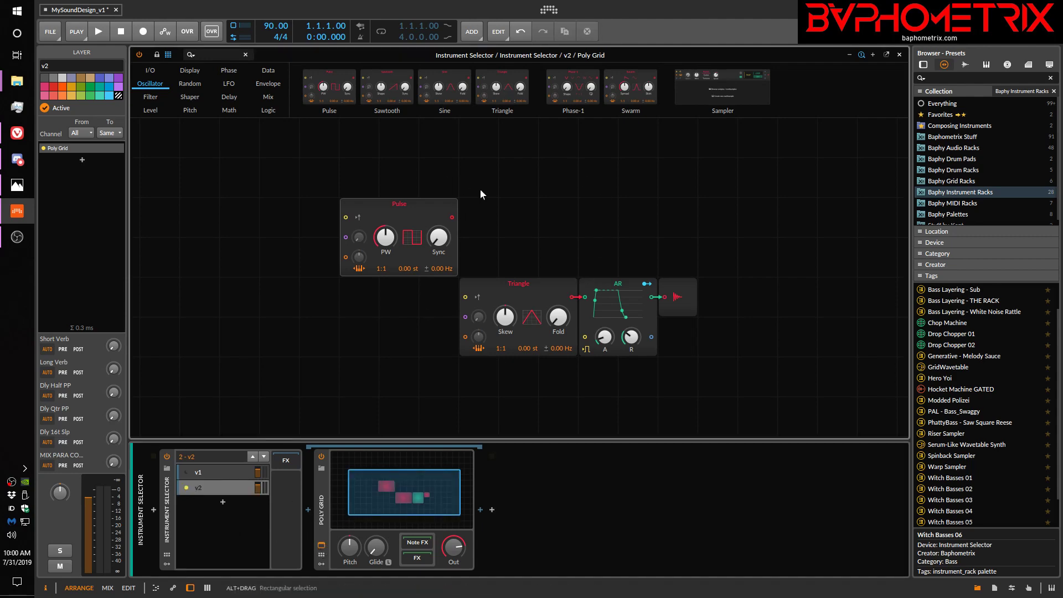
left_click_drag(519, 83, 609, 188)
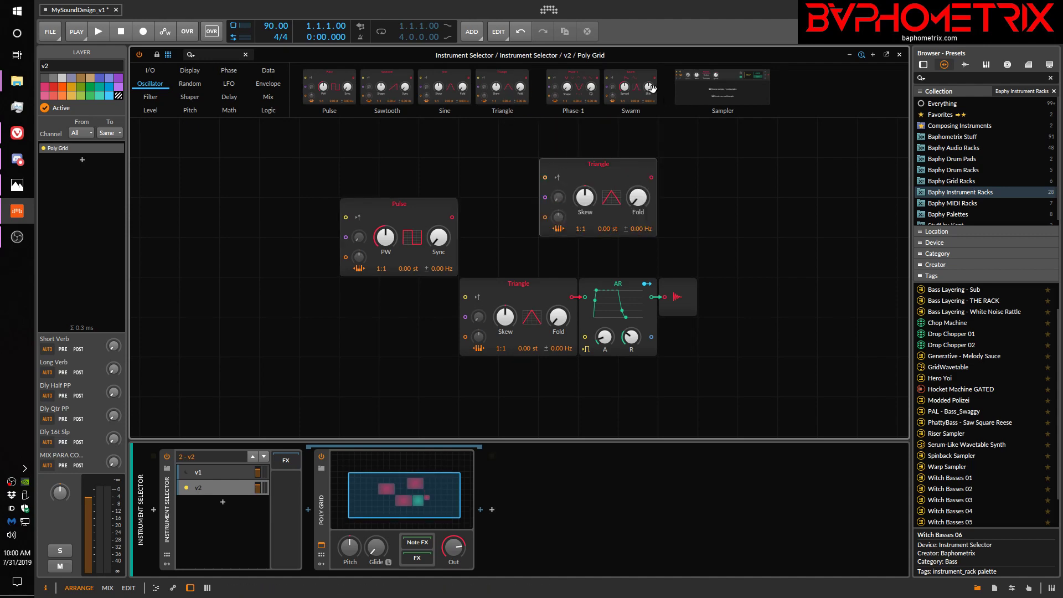
left_click_drag(710, 84, 720, 151)
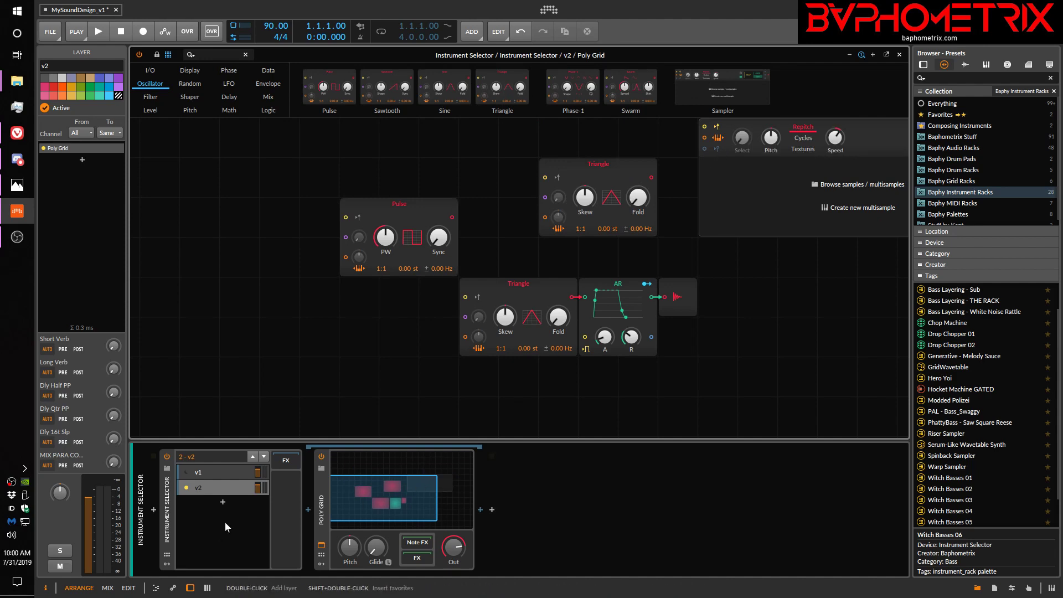
Step: Select layer v1 and display its Poly Grid patch of Pulse and Triangle → AR → output
left_click(200, 475)
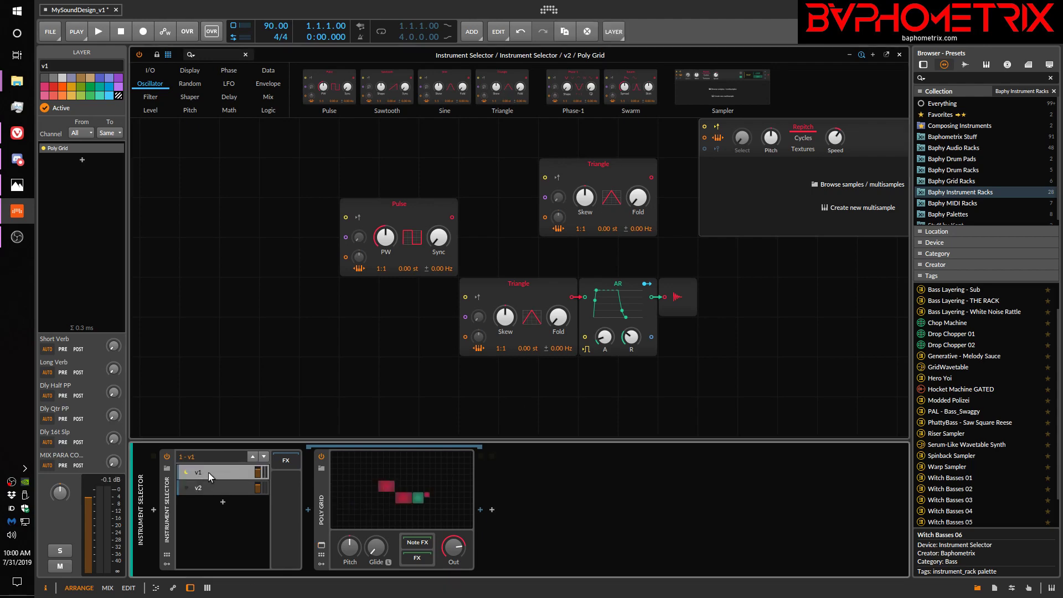
left_click(321, 547)
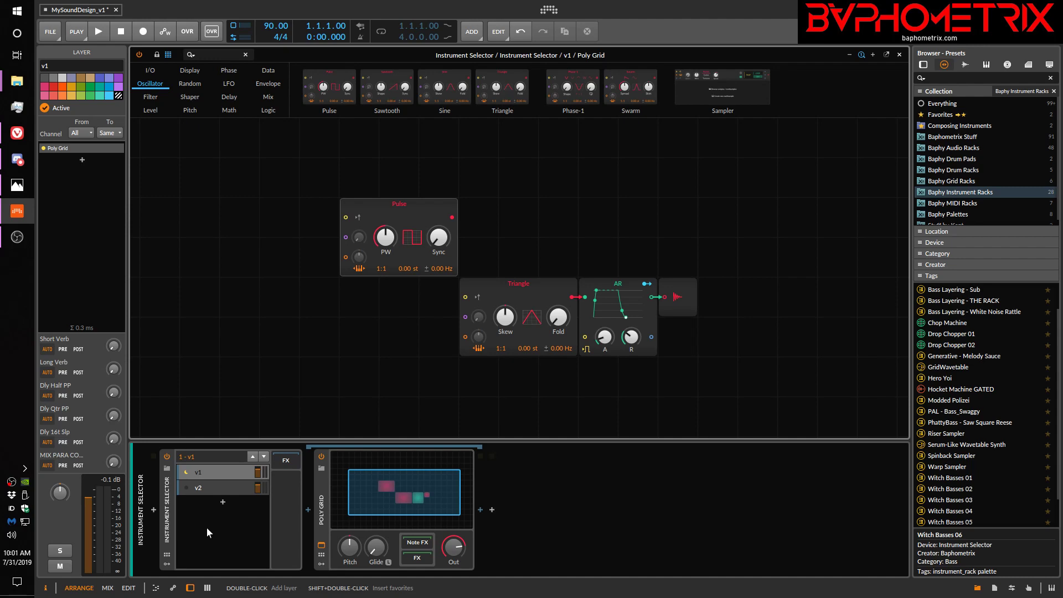
Step: Duplicate the v2 layer and name the copy v3
left_click(185, 488)
key("ctrl+d")
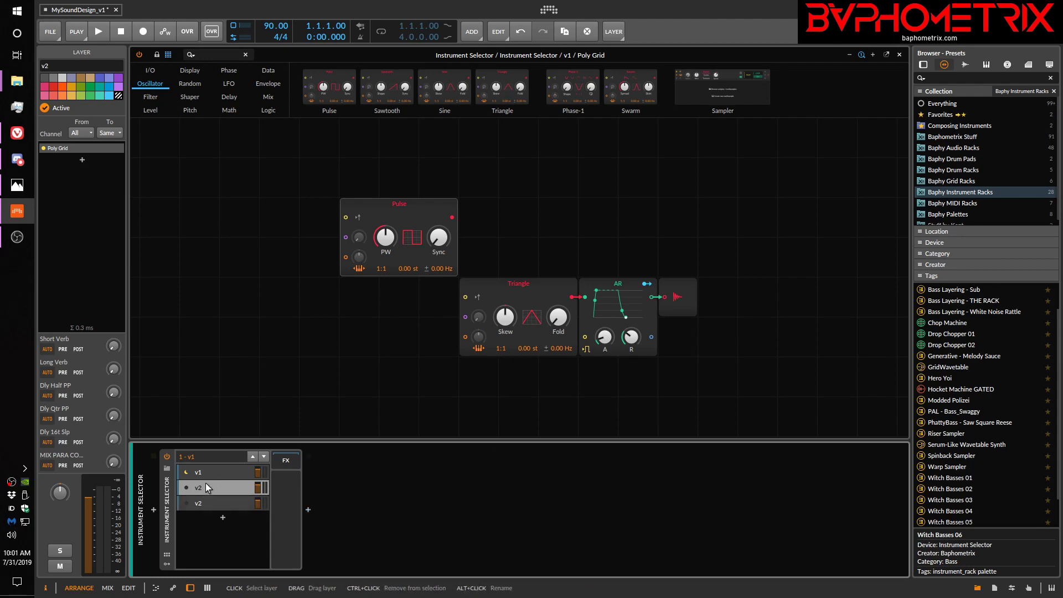
left_click(205, 501)
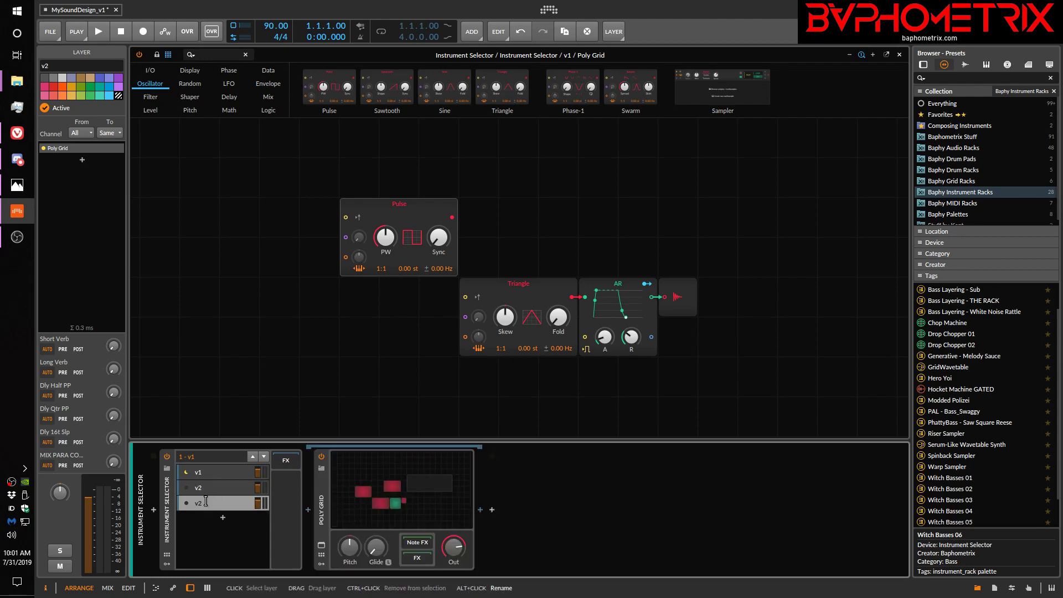
double_click(205, 501)
type("v")
key("Return")
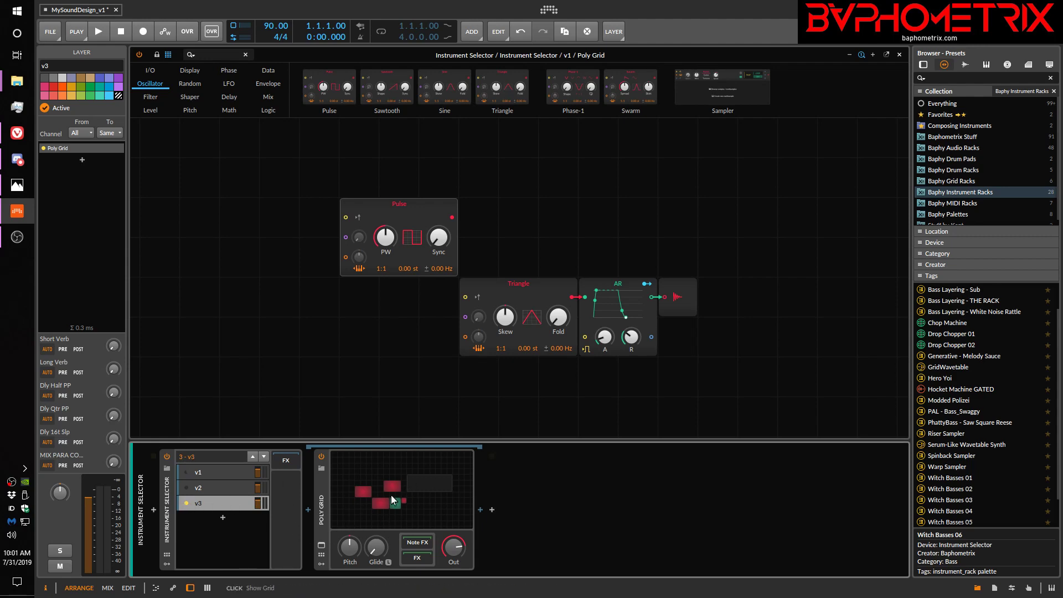
Step: In the v3 Poly Grid, add a Sine oscillator and a second Sampler module
left_click(321, 546)
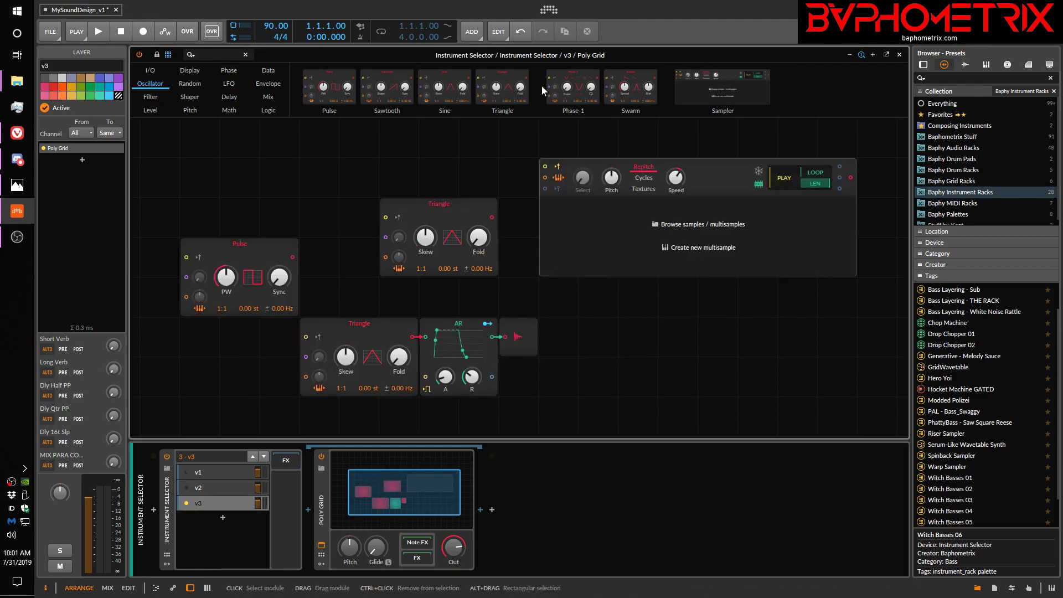
left_click_drag(446, 88, 605, 128)
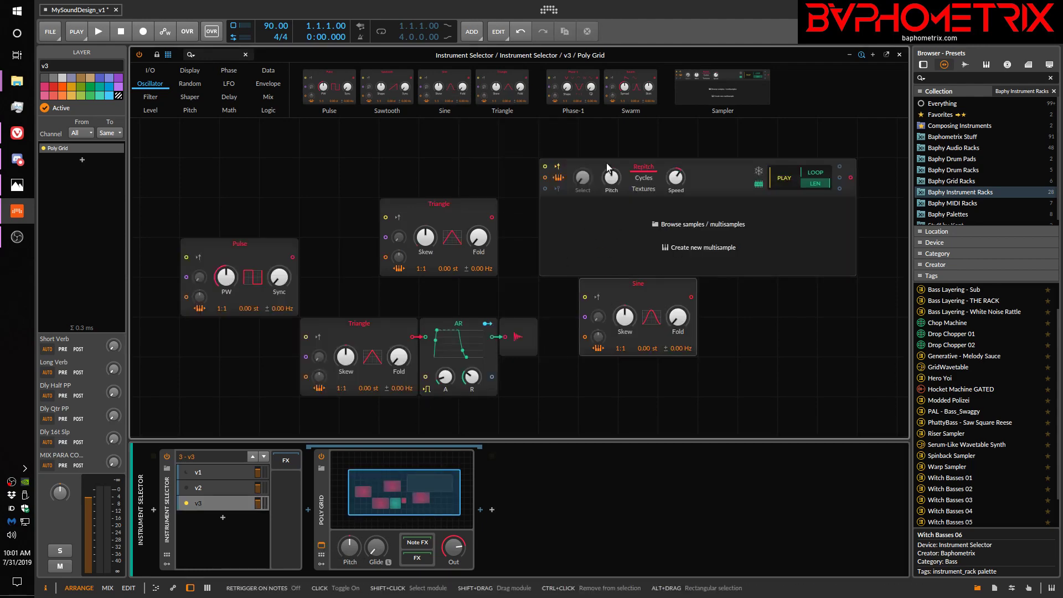
left_click_drag(723, 88, 673, 381)
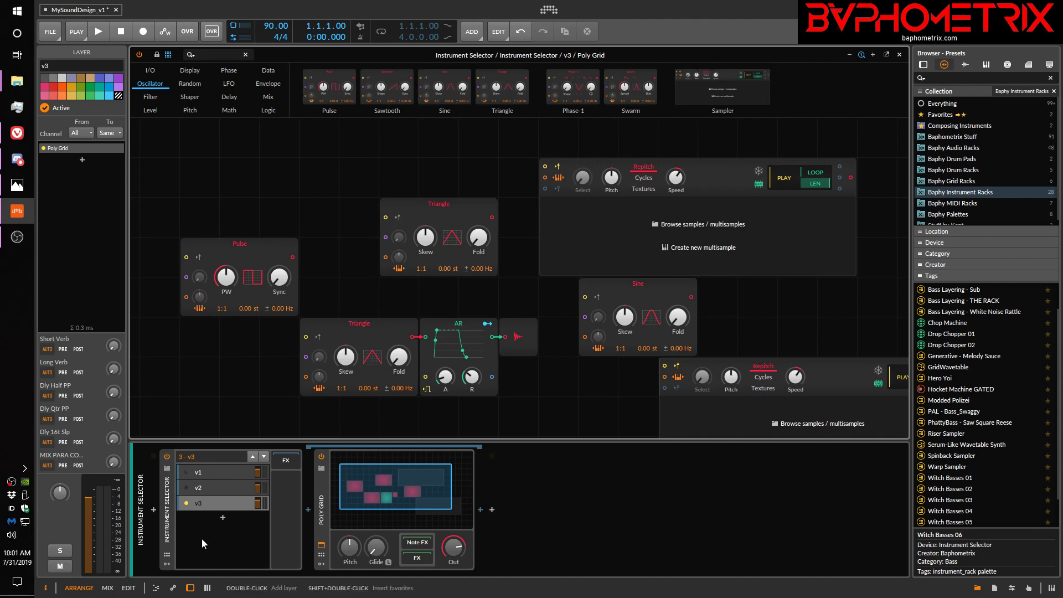
Step: Extend the third layer's name from 'v3' to 'v3 best so far'
left_click(215, 503, "alt")
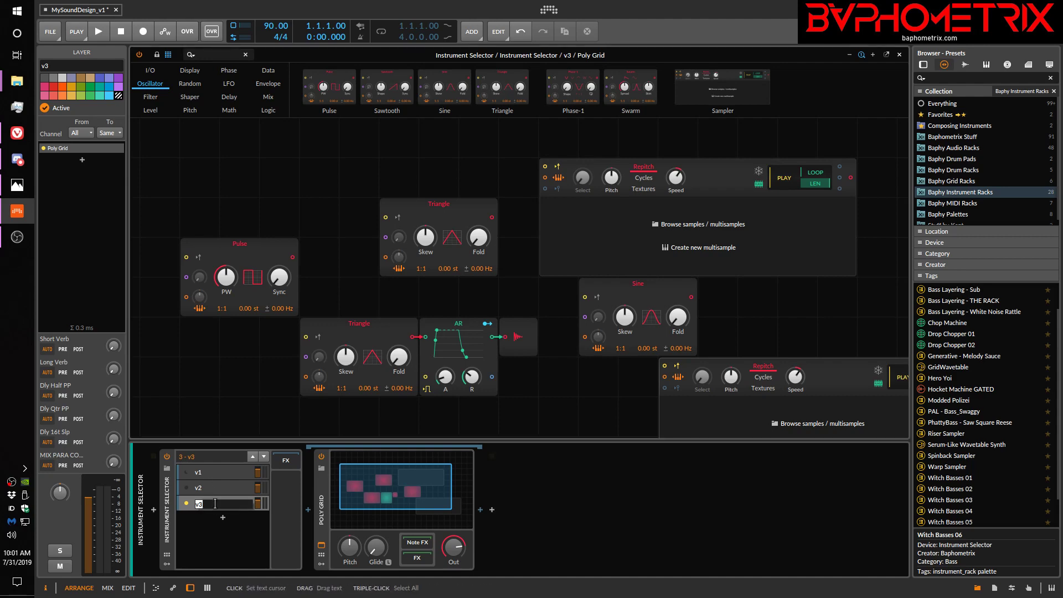
left_click(215, 503)
type("bas")
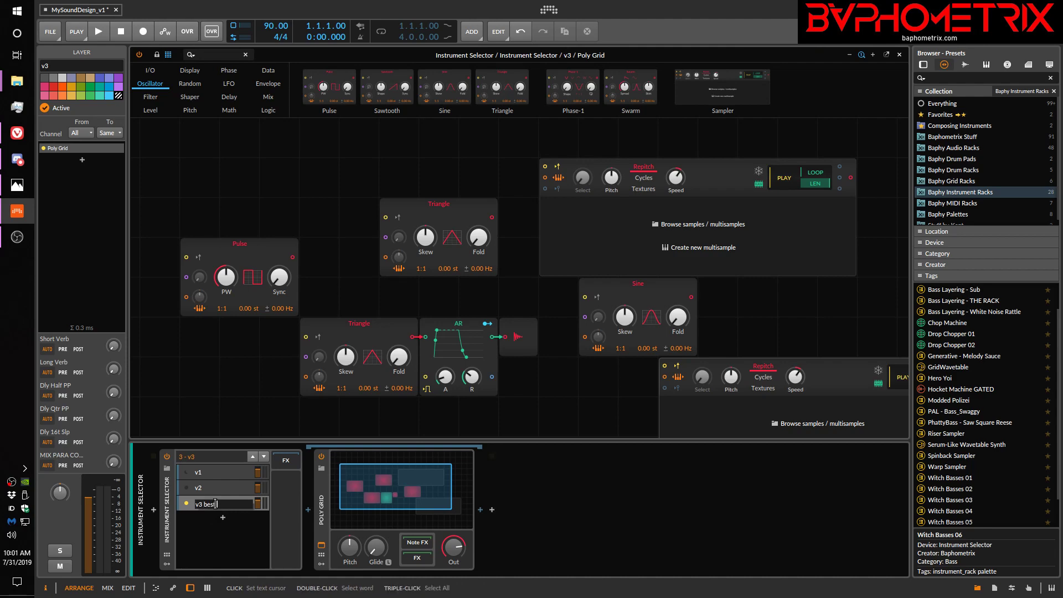
type("t so far")
key("Return")
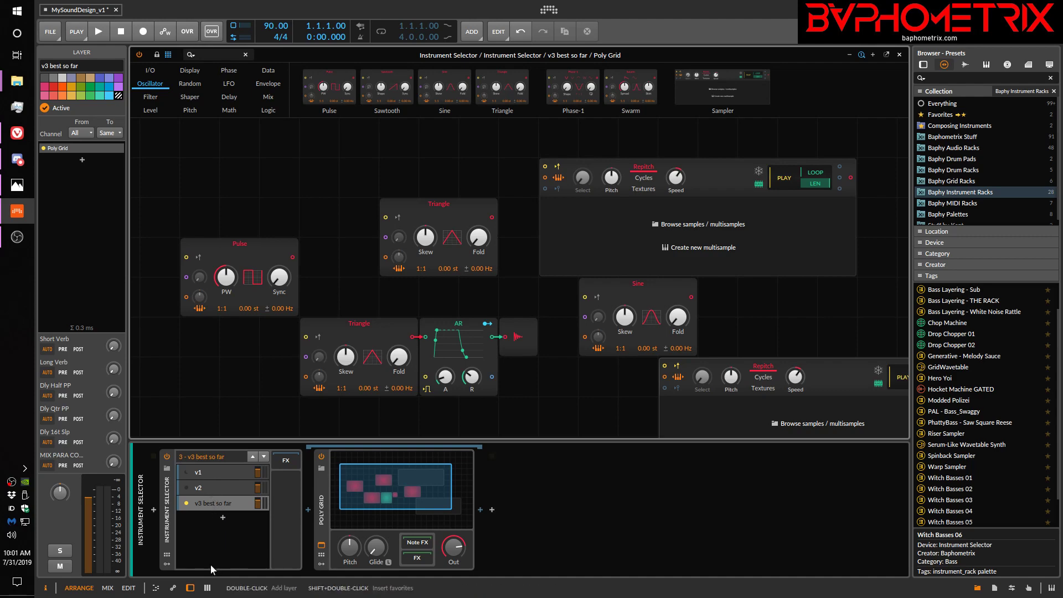
Step: Move the v3 Poly Grid out after the Instrument Selector, then delete the selector
left_click(212, 501)
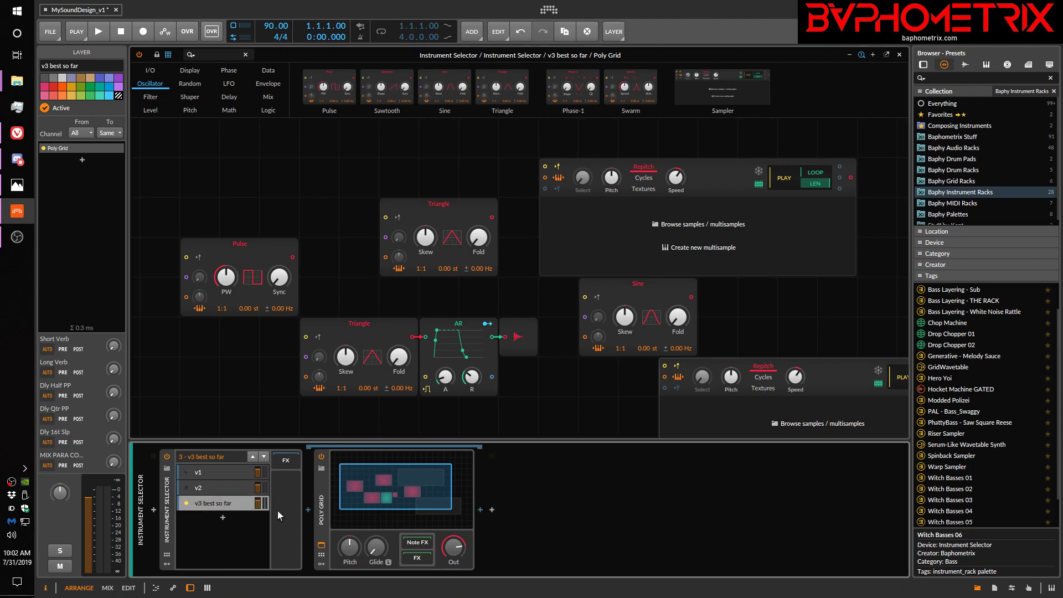
left_click(323, 510)
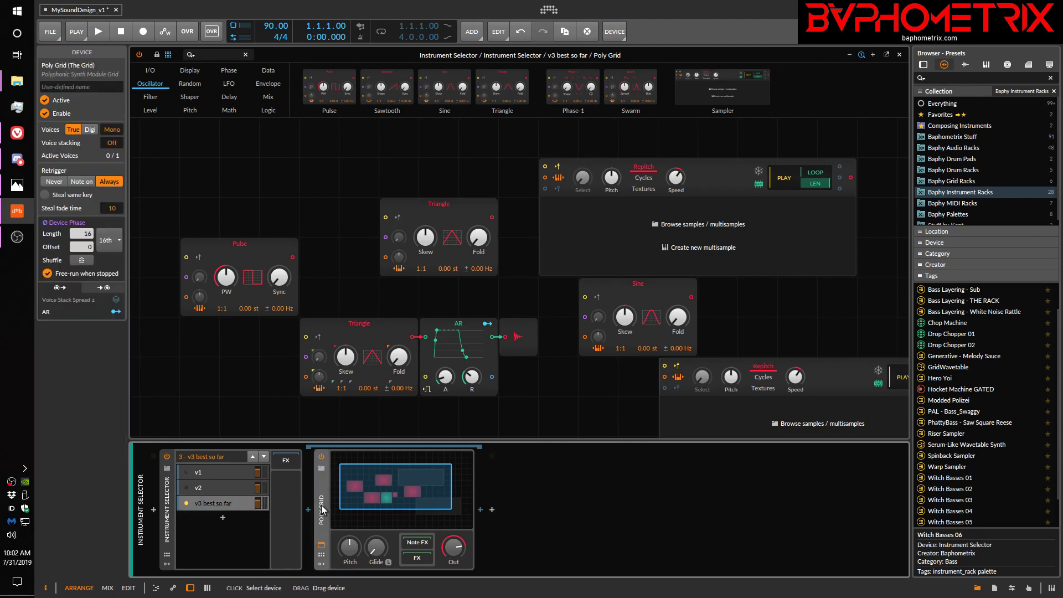
left_click_drag(323, 510, 523, 498)
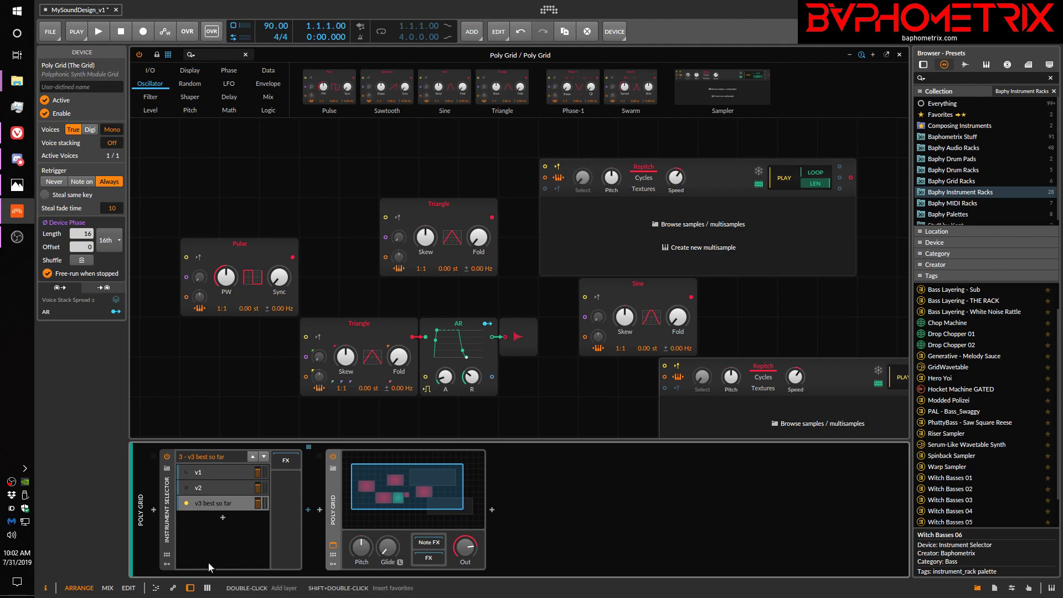
left_click(166, 518)
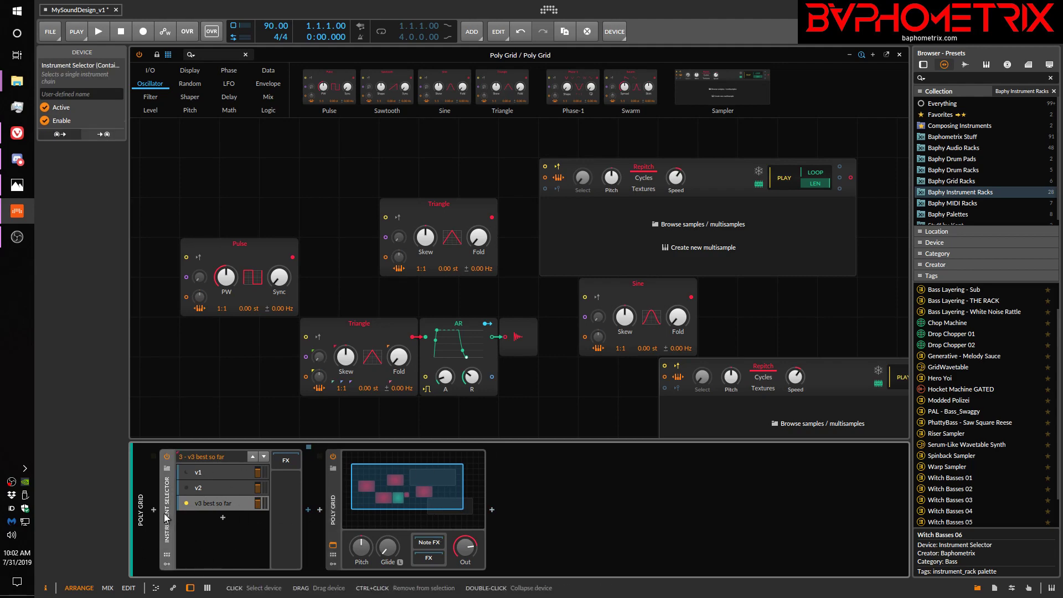
key("Delete")
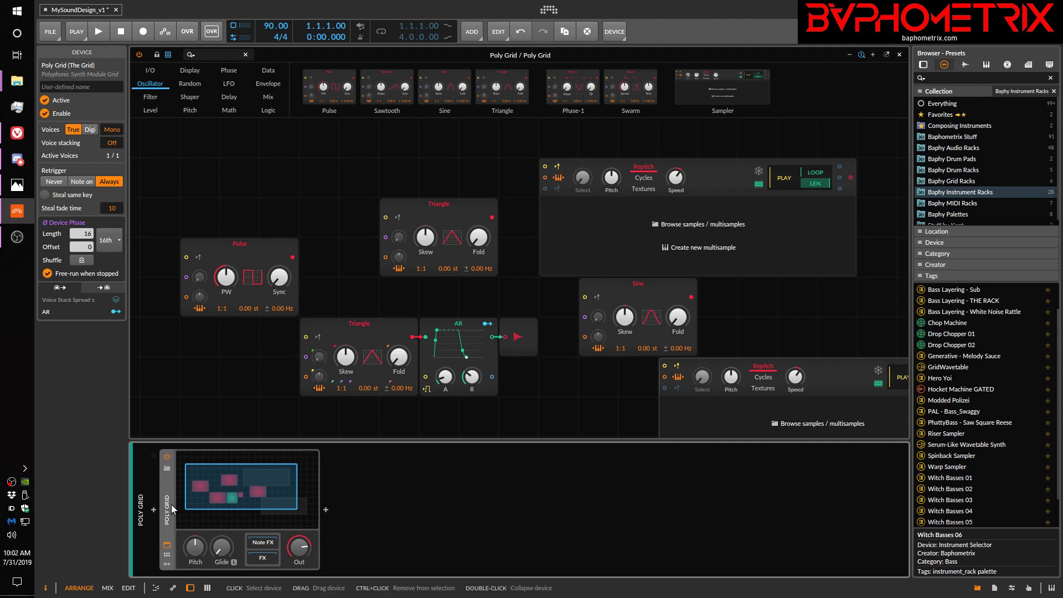
Step: Replace the Poly Grid with an FX Selector found by searching 'selec'
key("Delete")
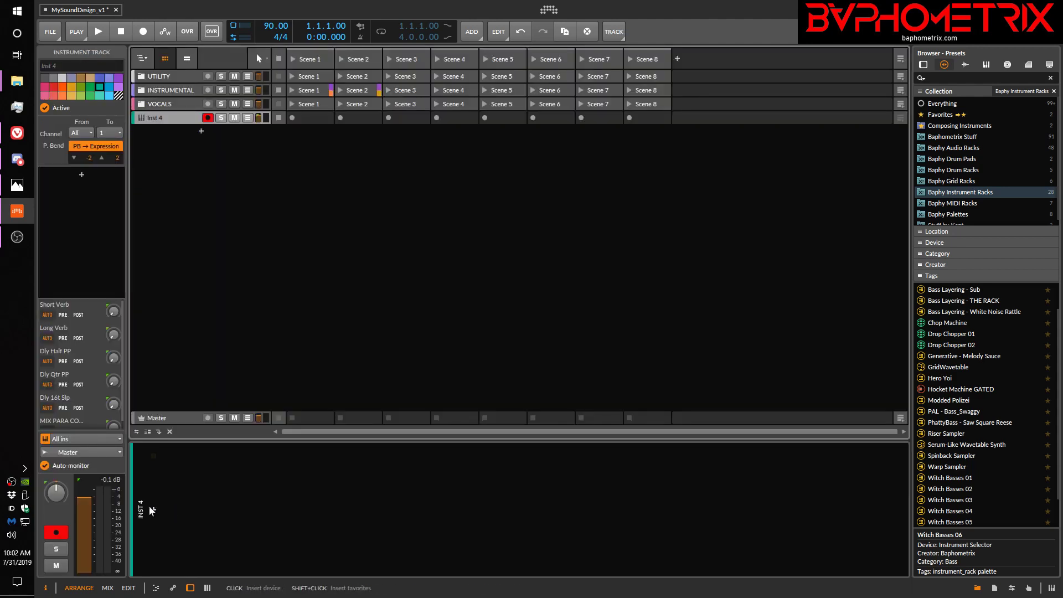
left_click(155, 513)
type("selec")
key("Down")
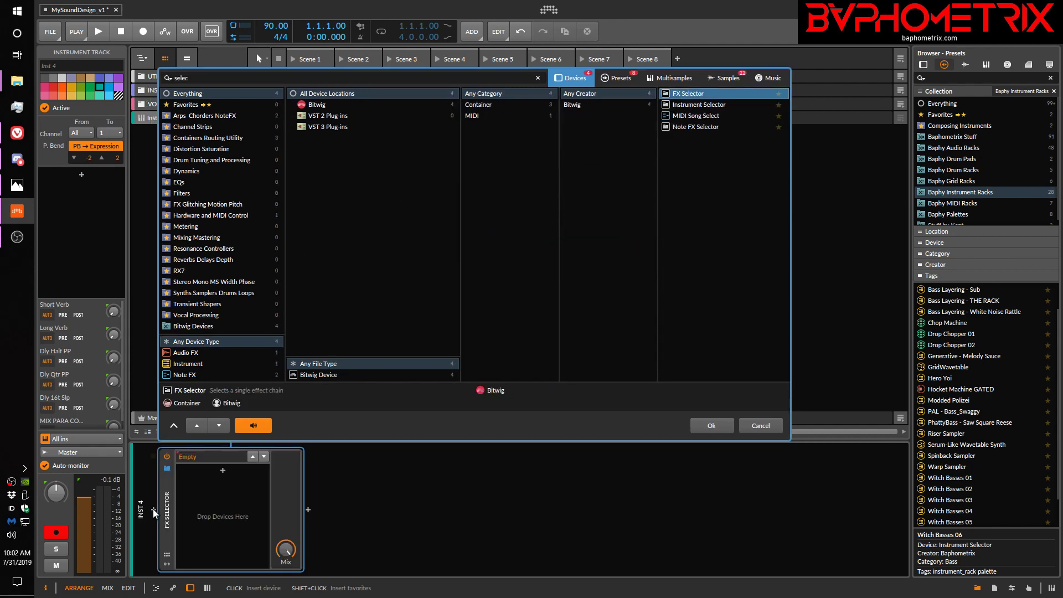
key("Return")
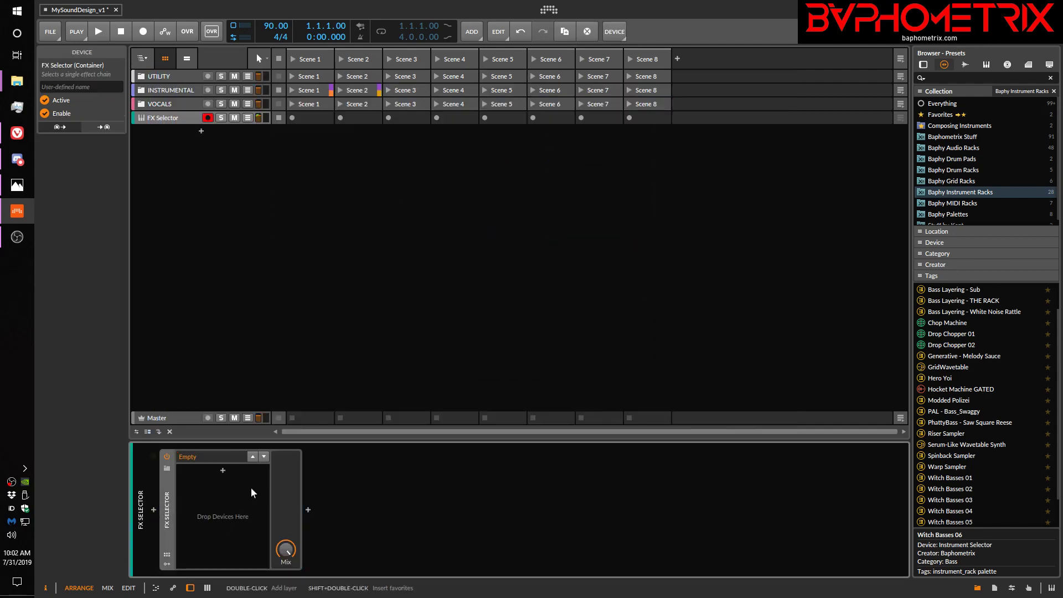
Step: Load an FX Grid as the FX Selector's layer and open its patch editor
left_click(224, 472)
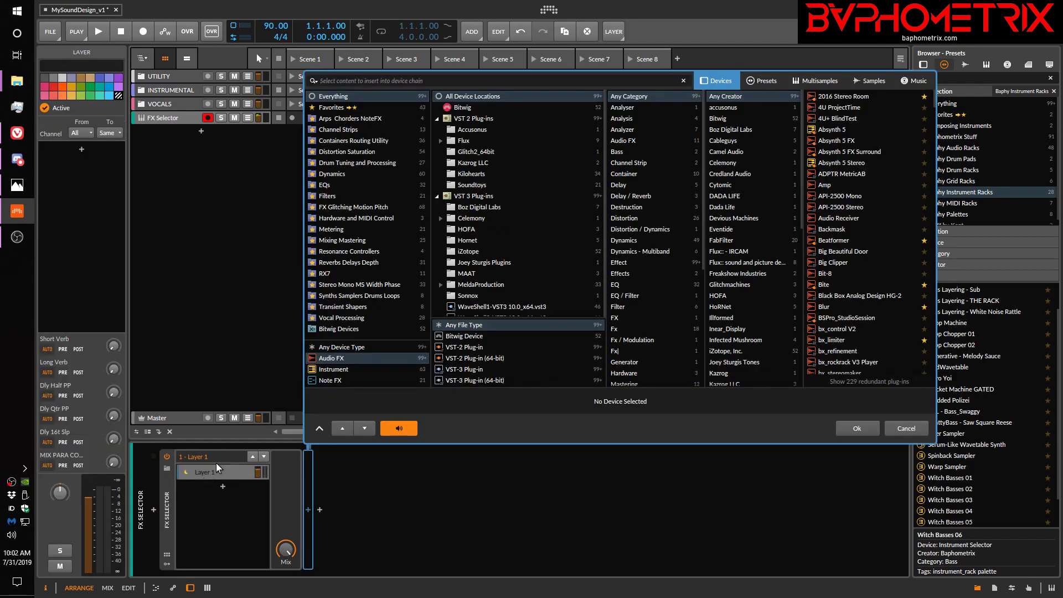
type("grid")
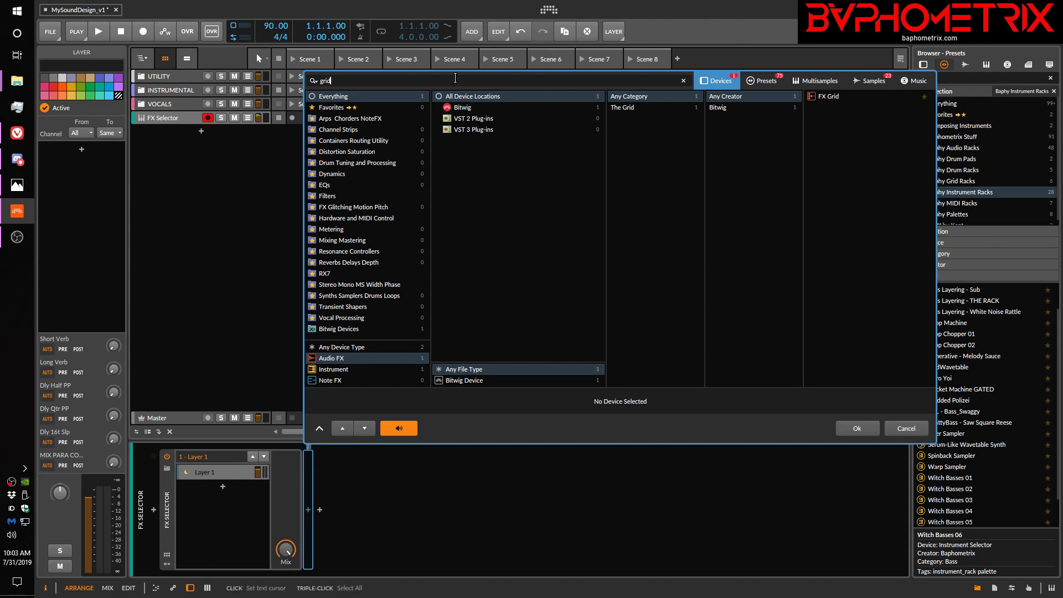
left_click(824, 97)
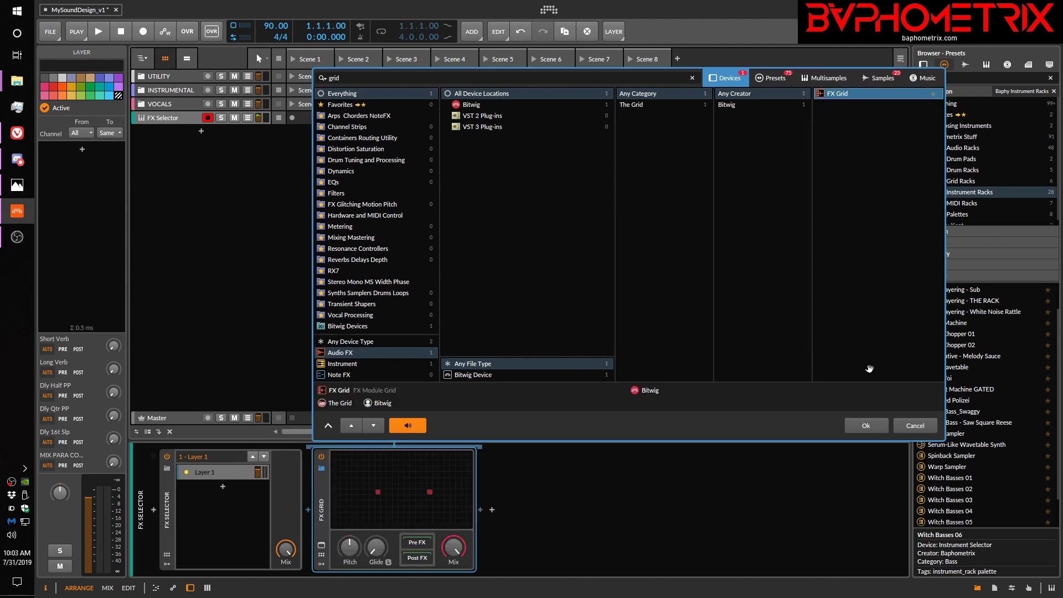
left_click(871, 425)
left_click(371, 494)
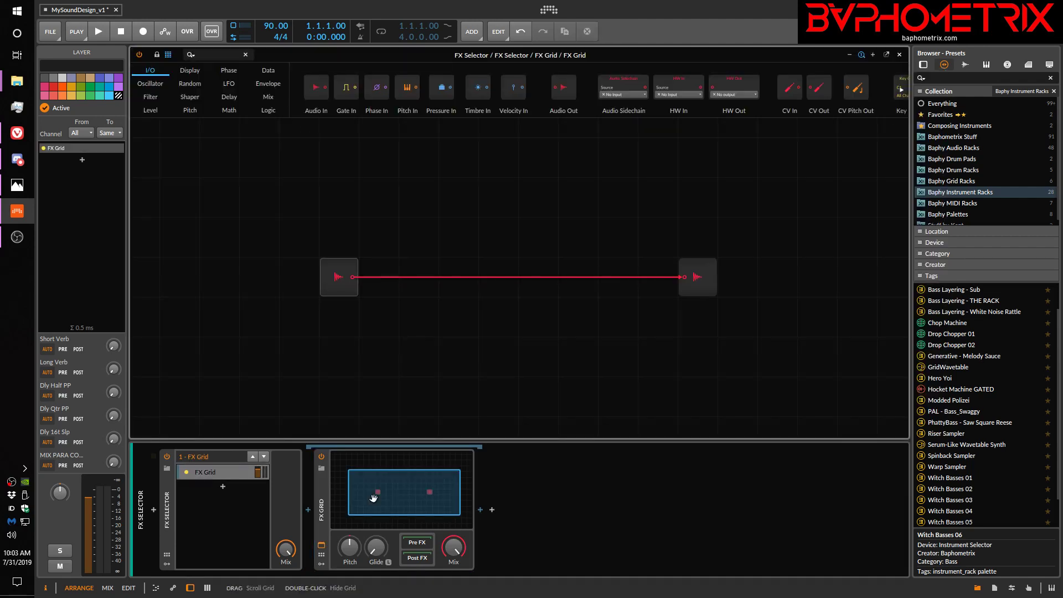